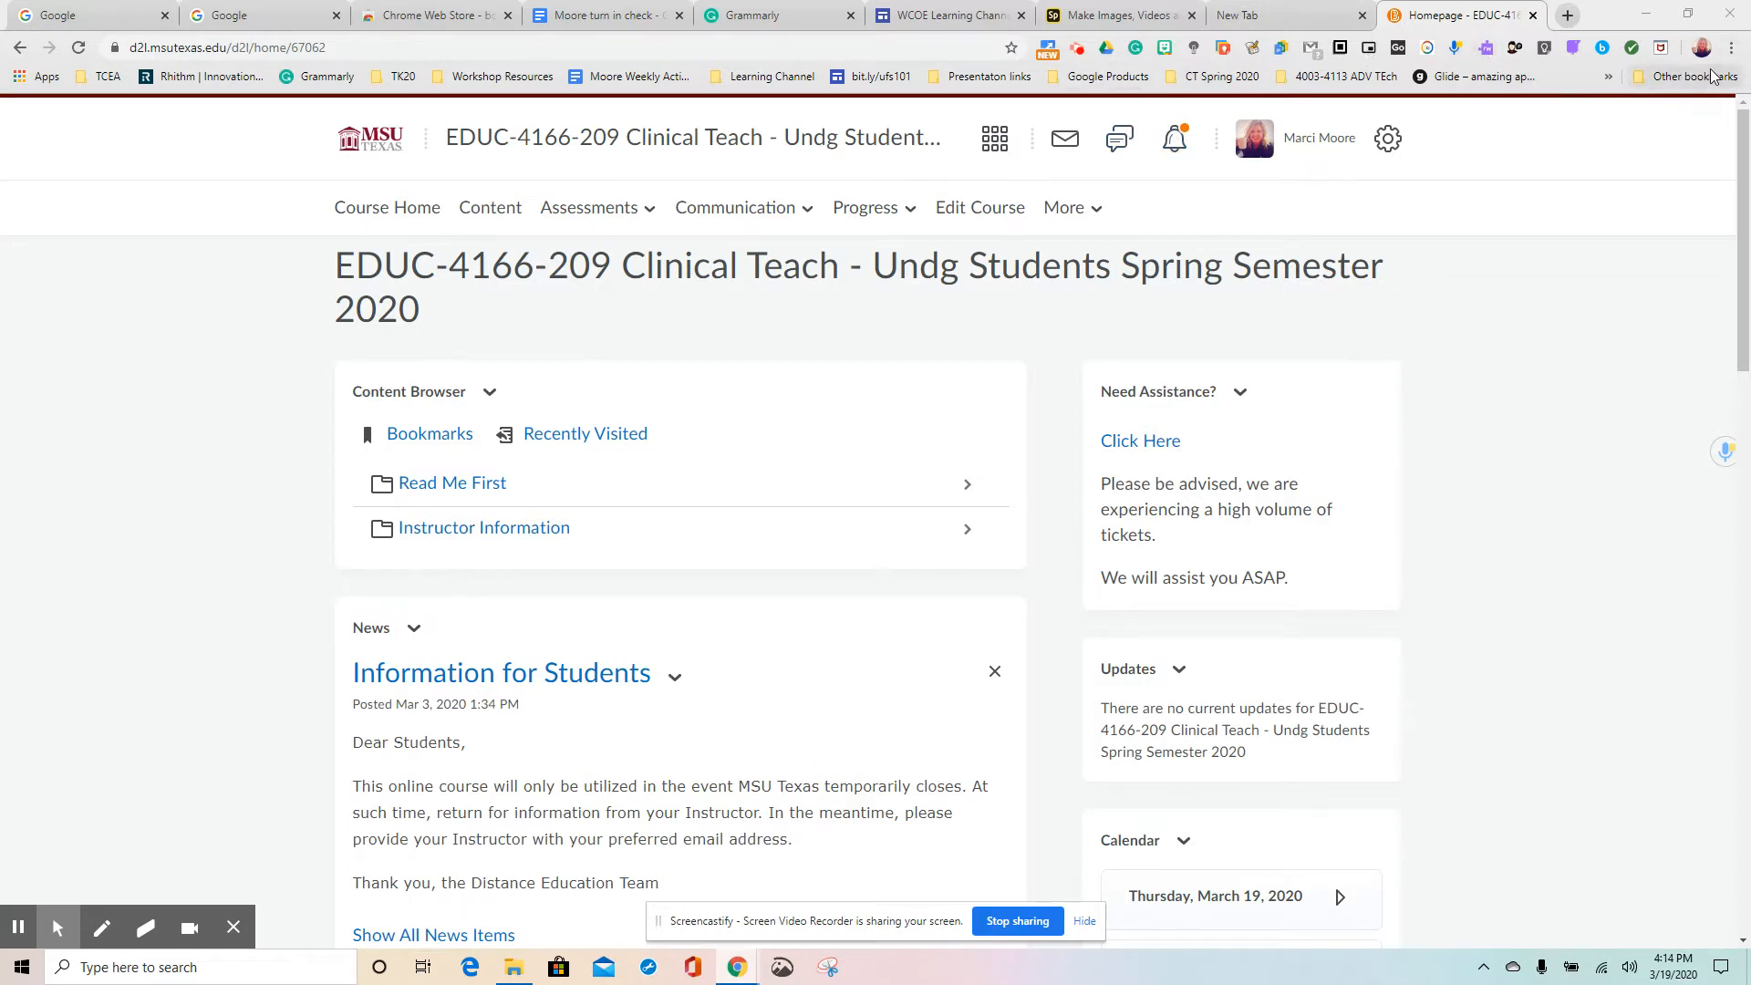
- Search the Chrome Web Store for bongo in a new tab, and close the tab after viewing the results
double_click(1556, 22)
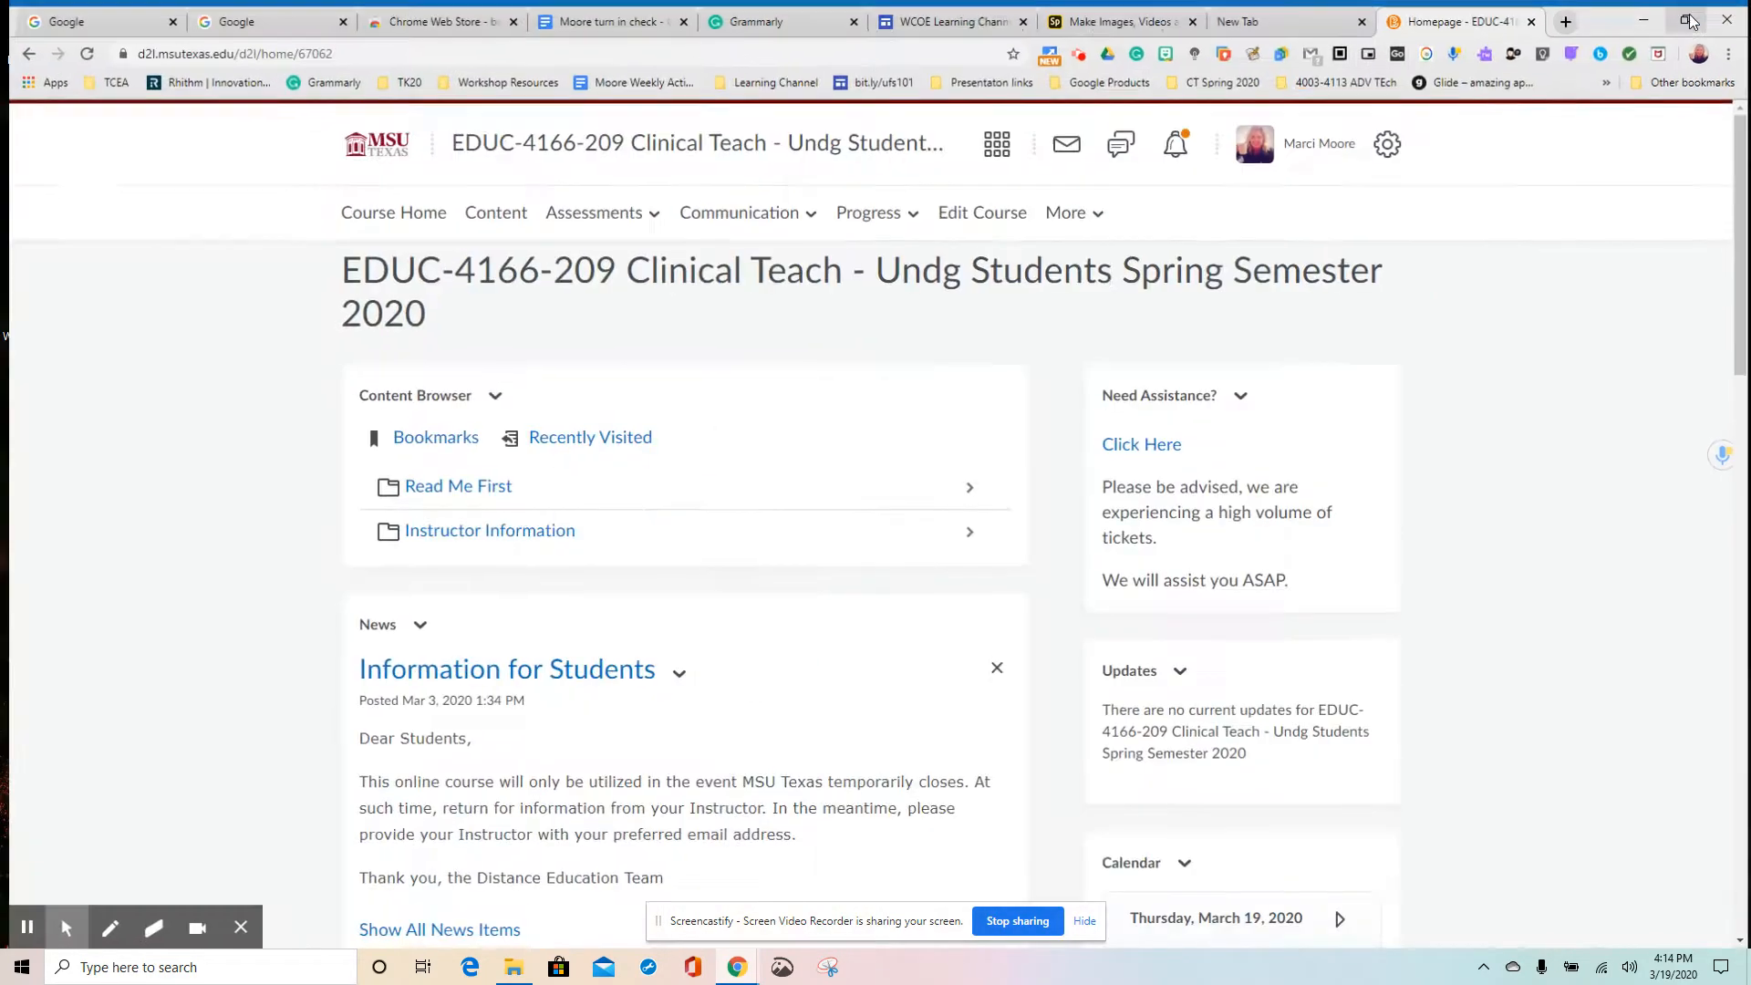
left_click(1692, 14)
left_click(1568, 14)
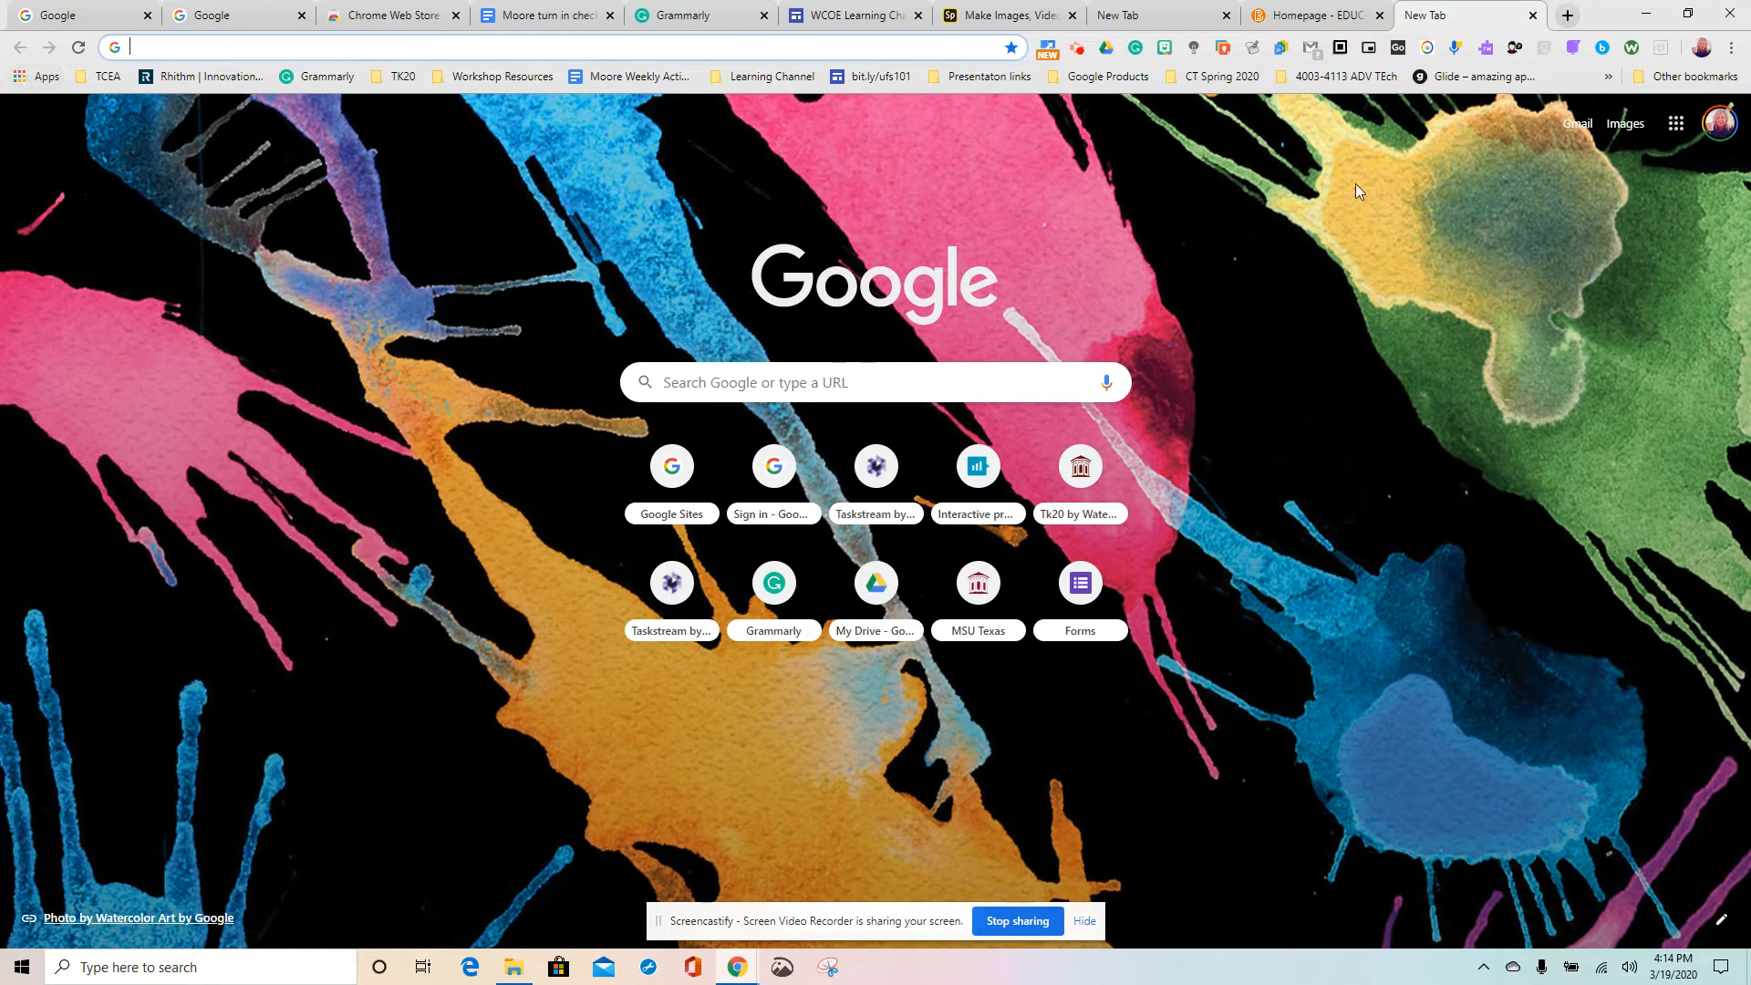
left_click(28, 80)
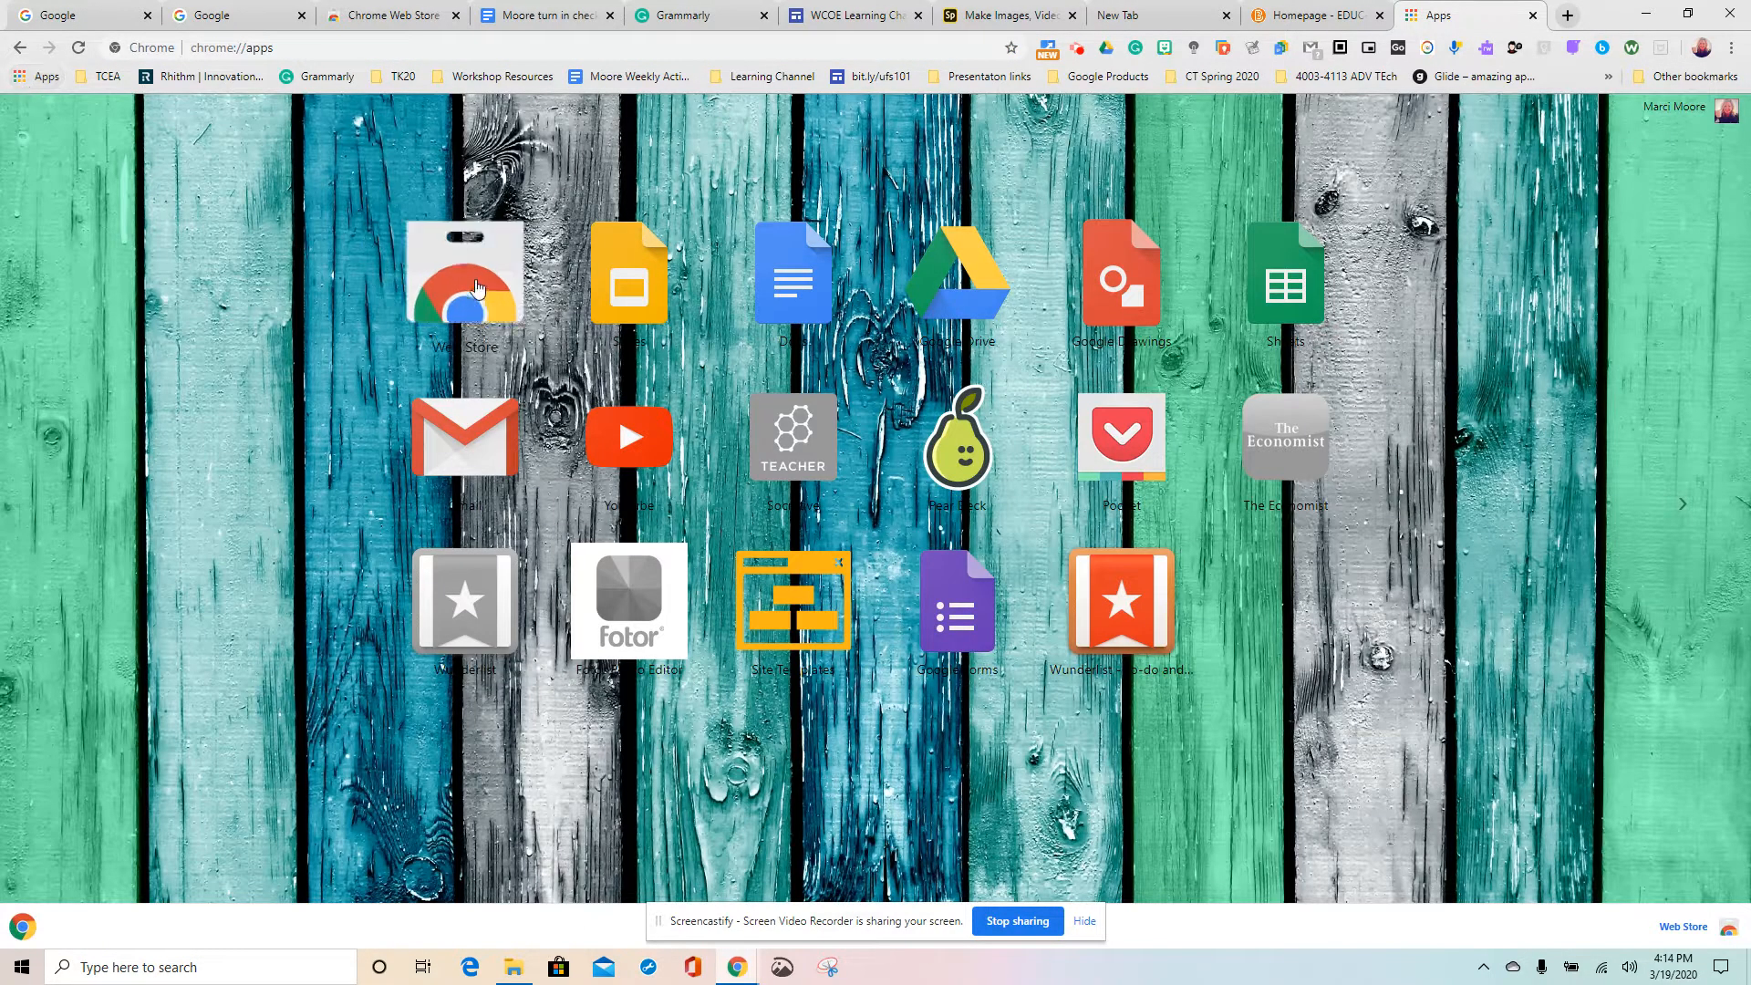
left_click(475, 288)
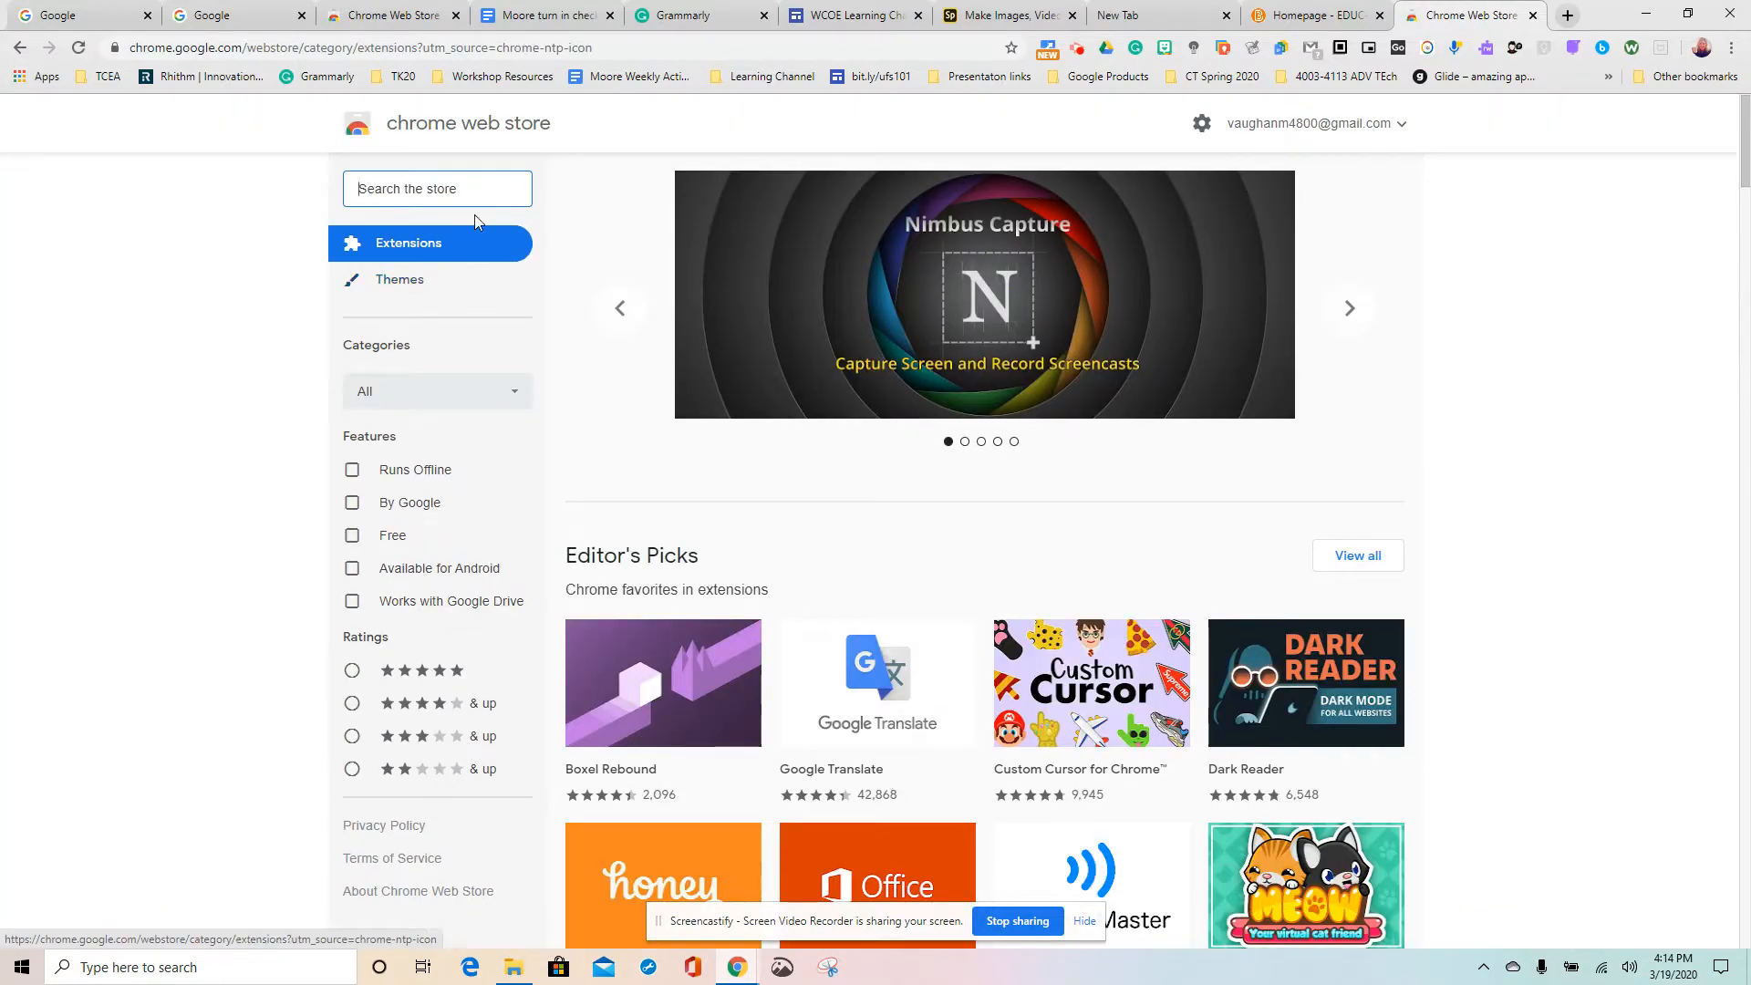
type("bon")
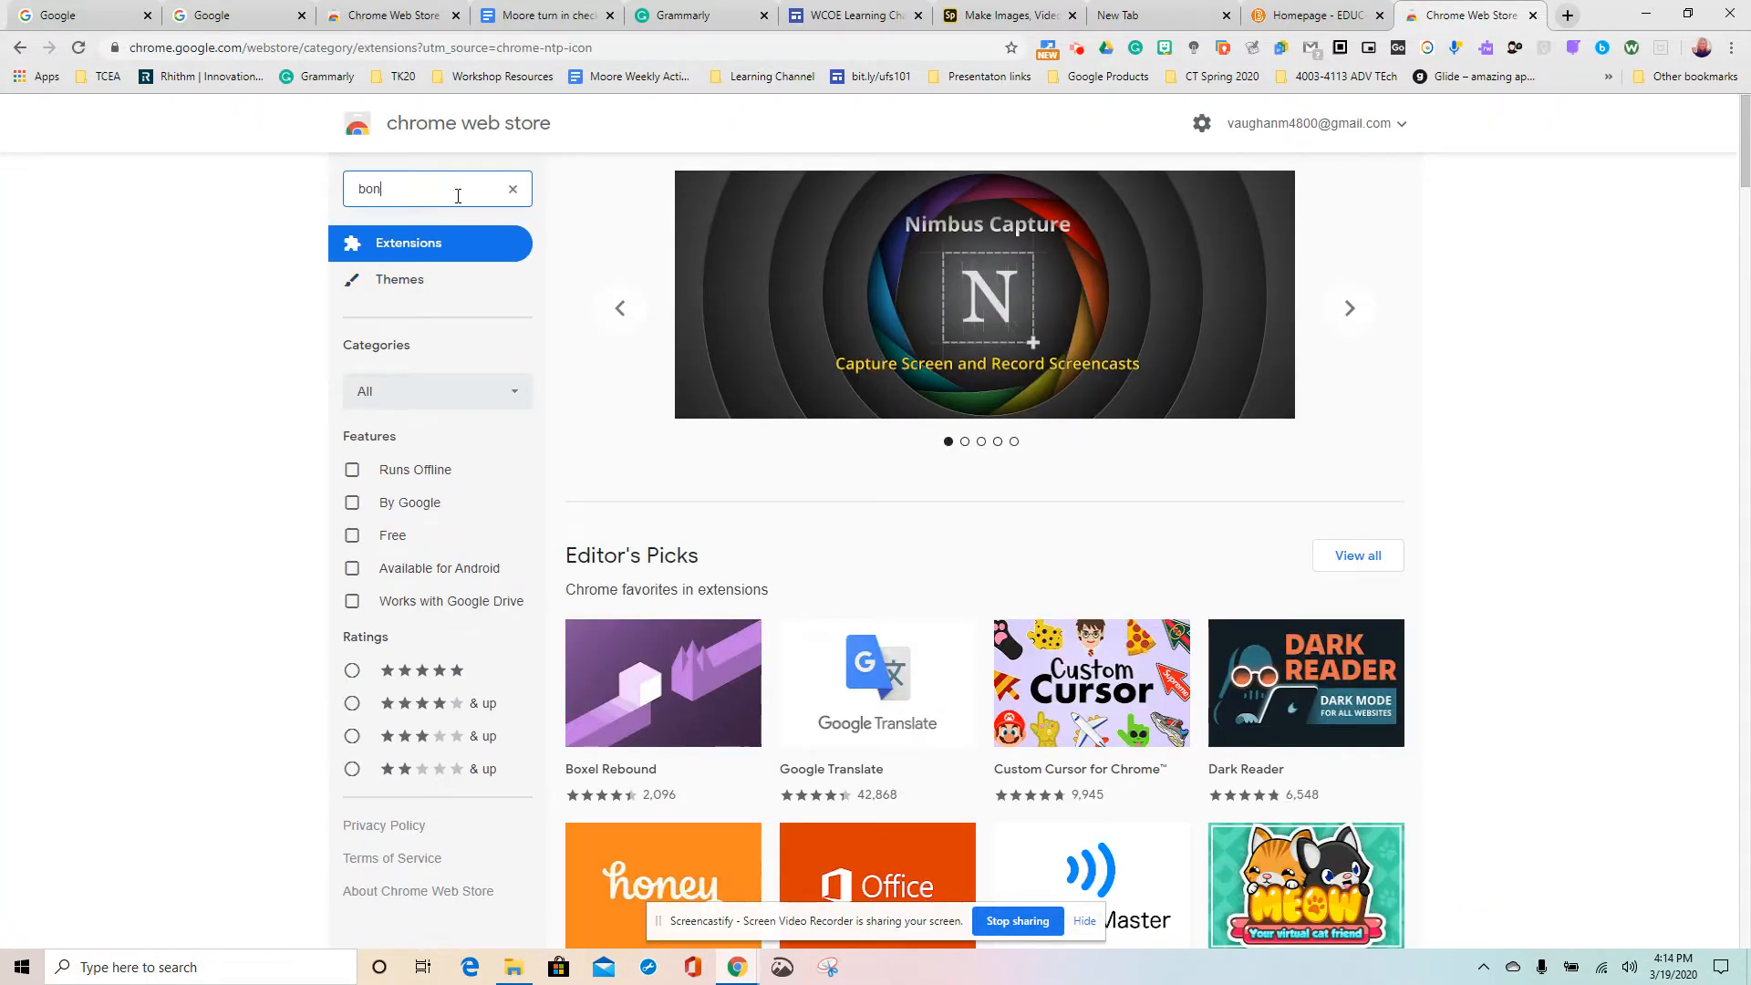
type("go")
key("Return")
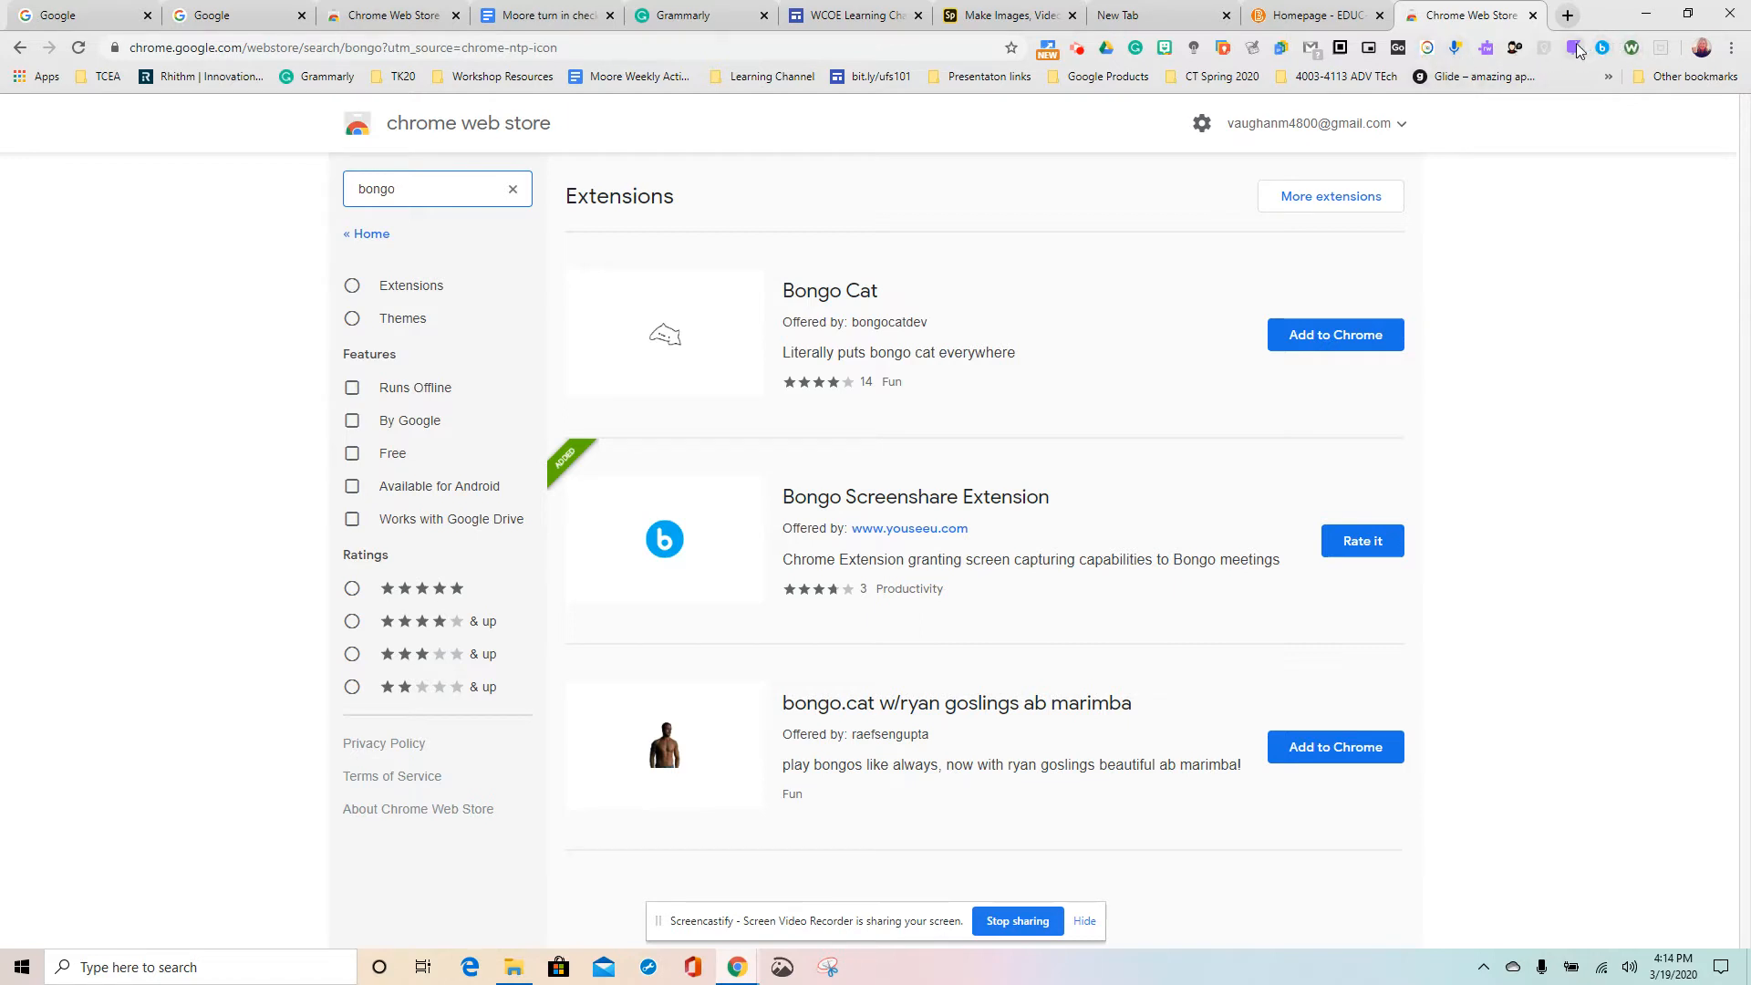
left_click(1532, 15)
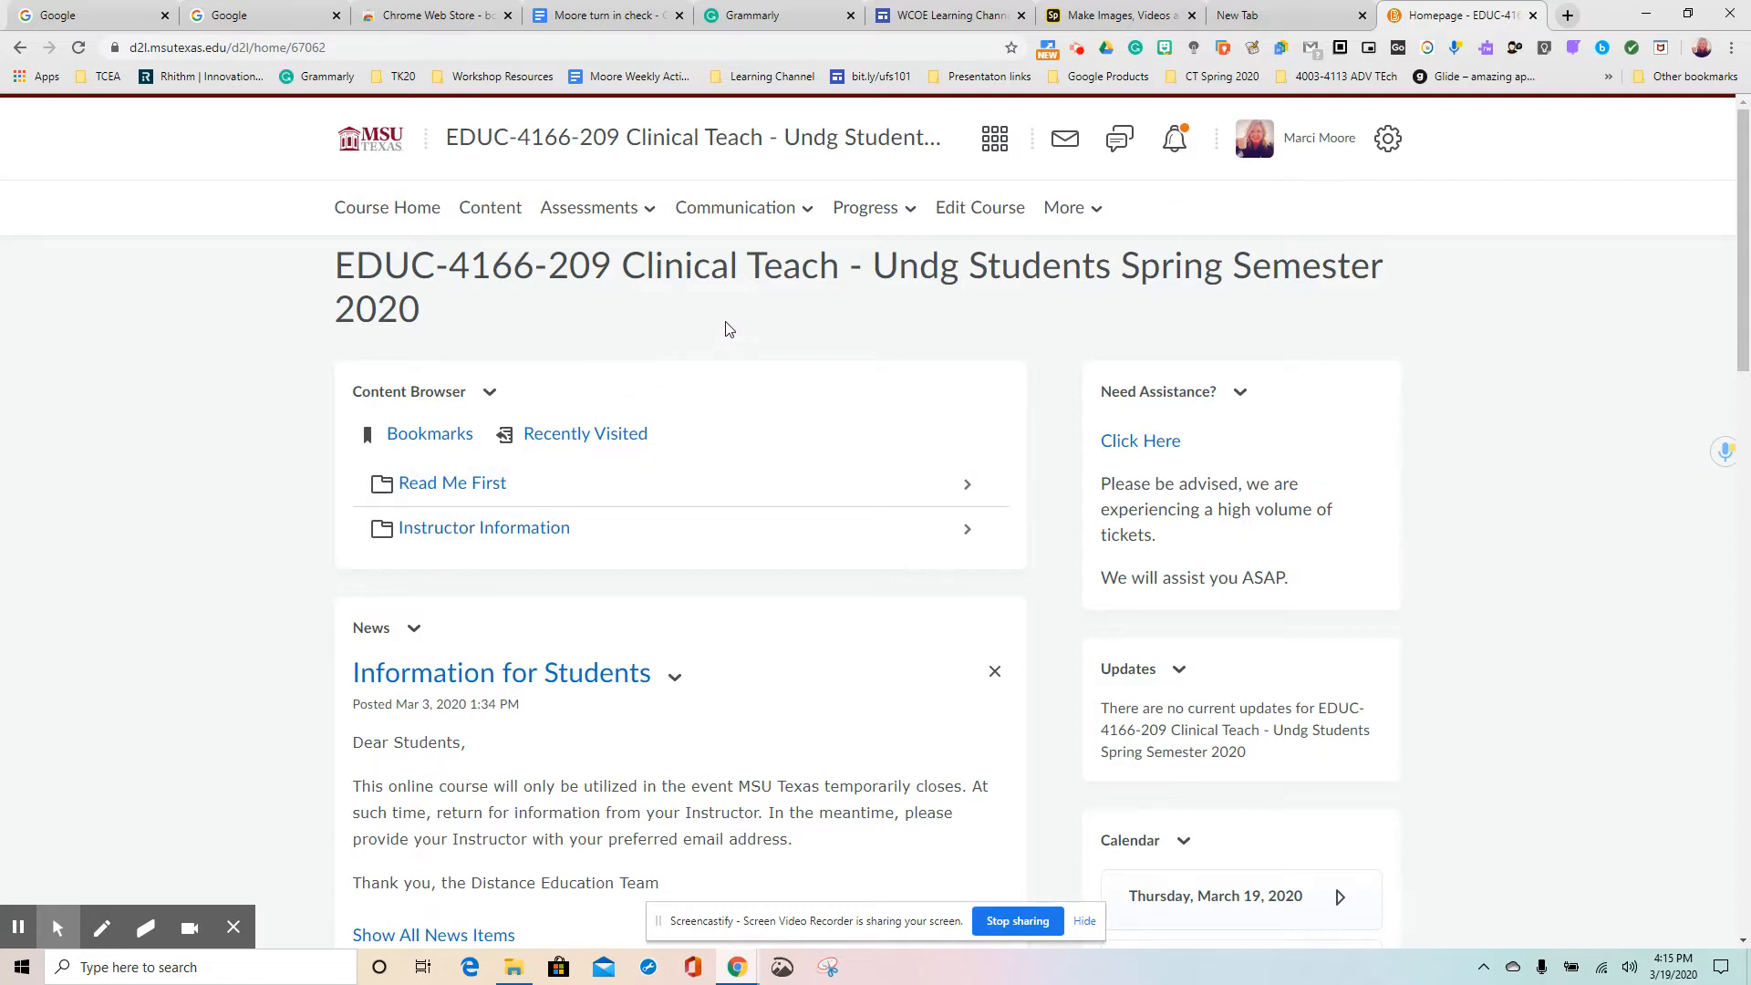
- Switch to the COUN-2143-X30 Human Diversity Summer I course and open the Read Me First module in its content
left_click(492, 213)
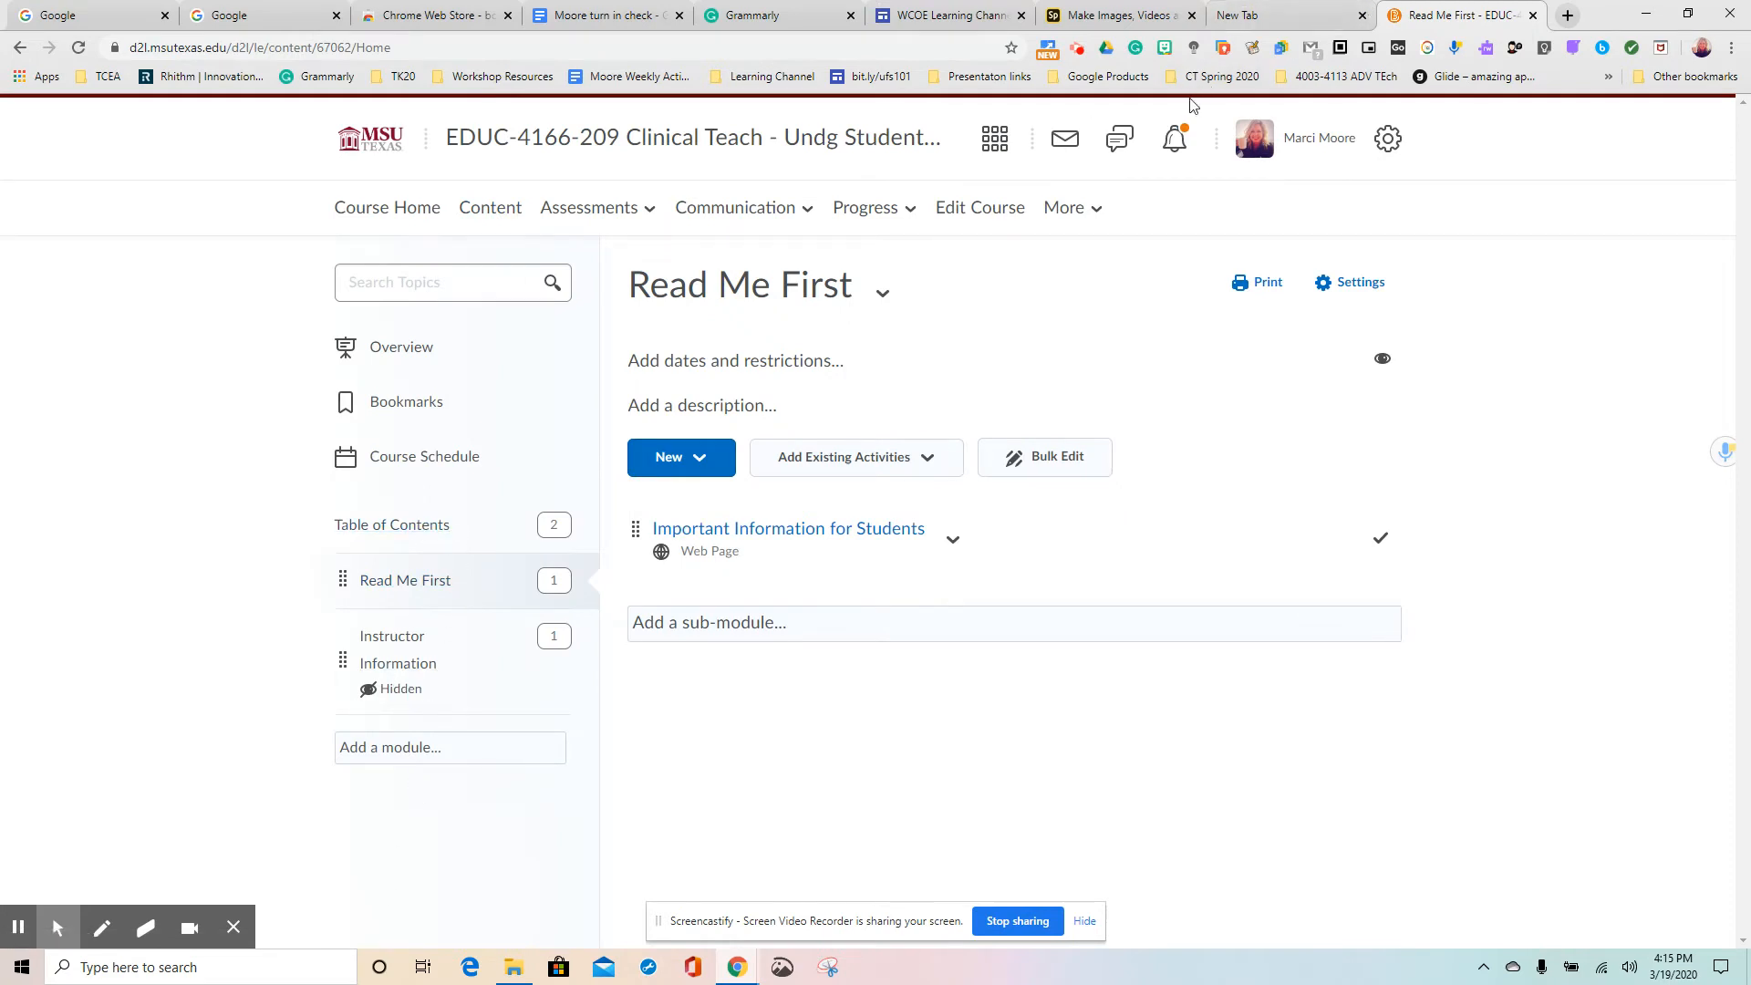
left_click(997, 149)
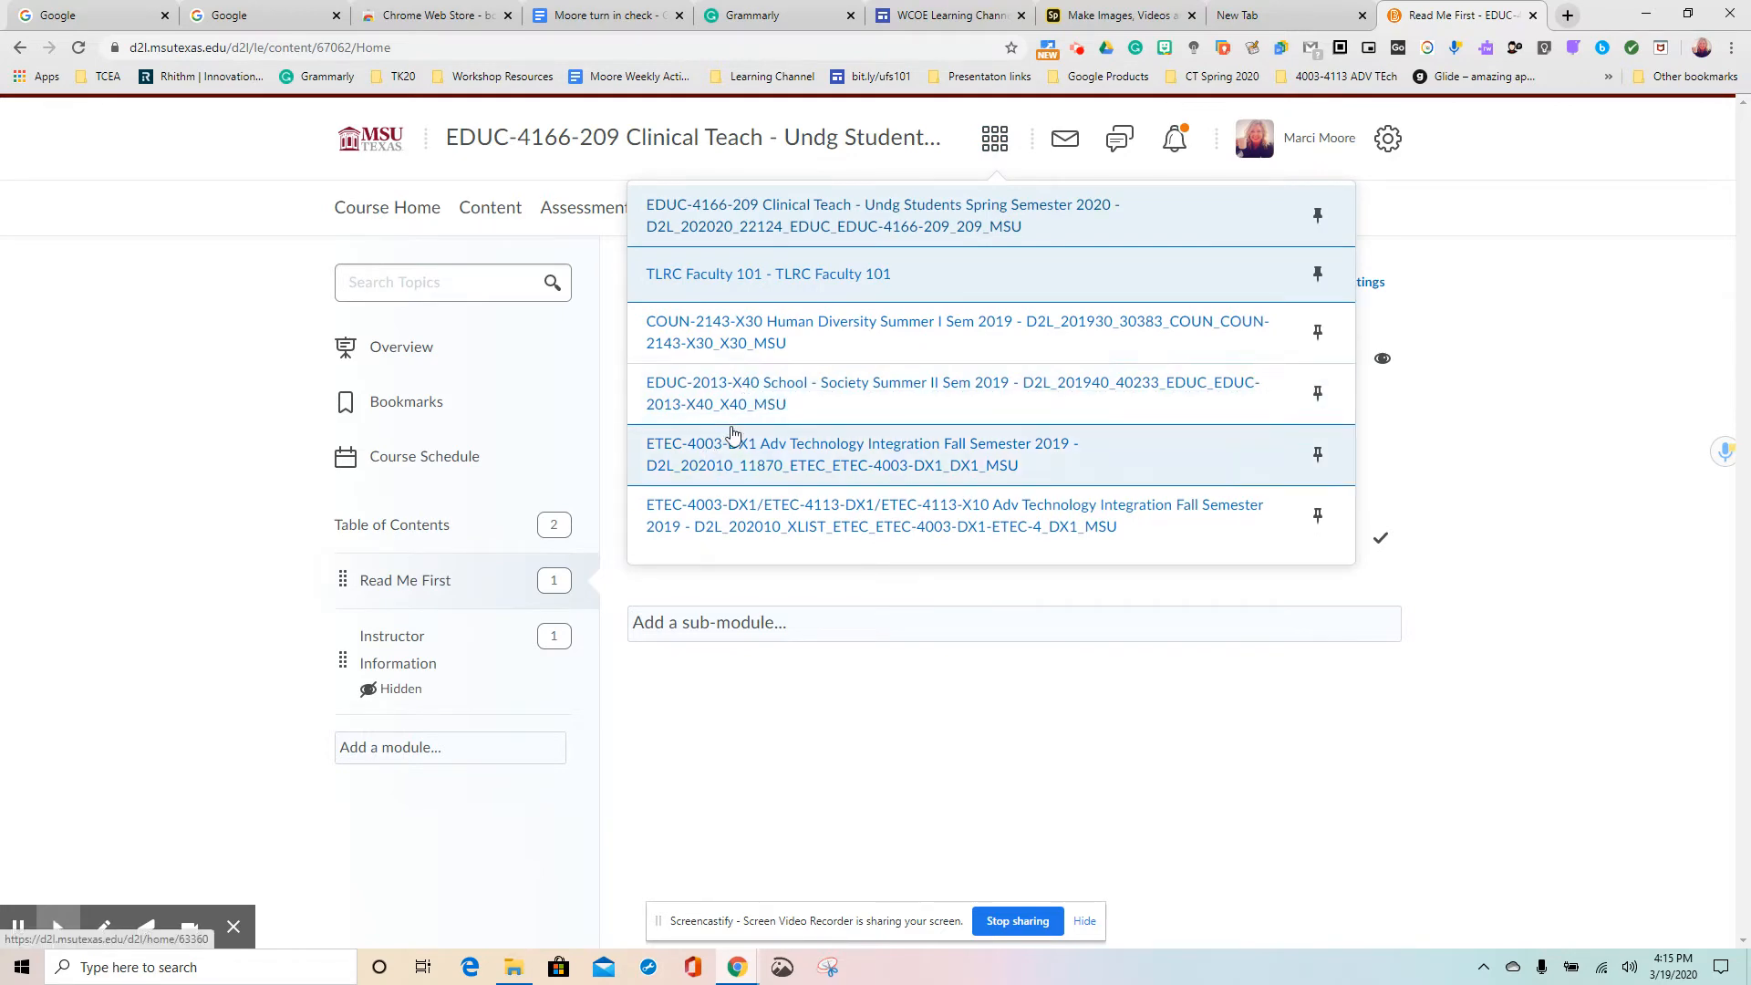
left_click(784, 339)
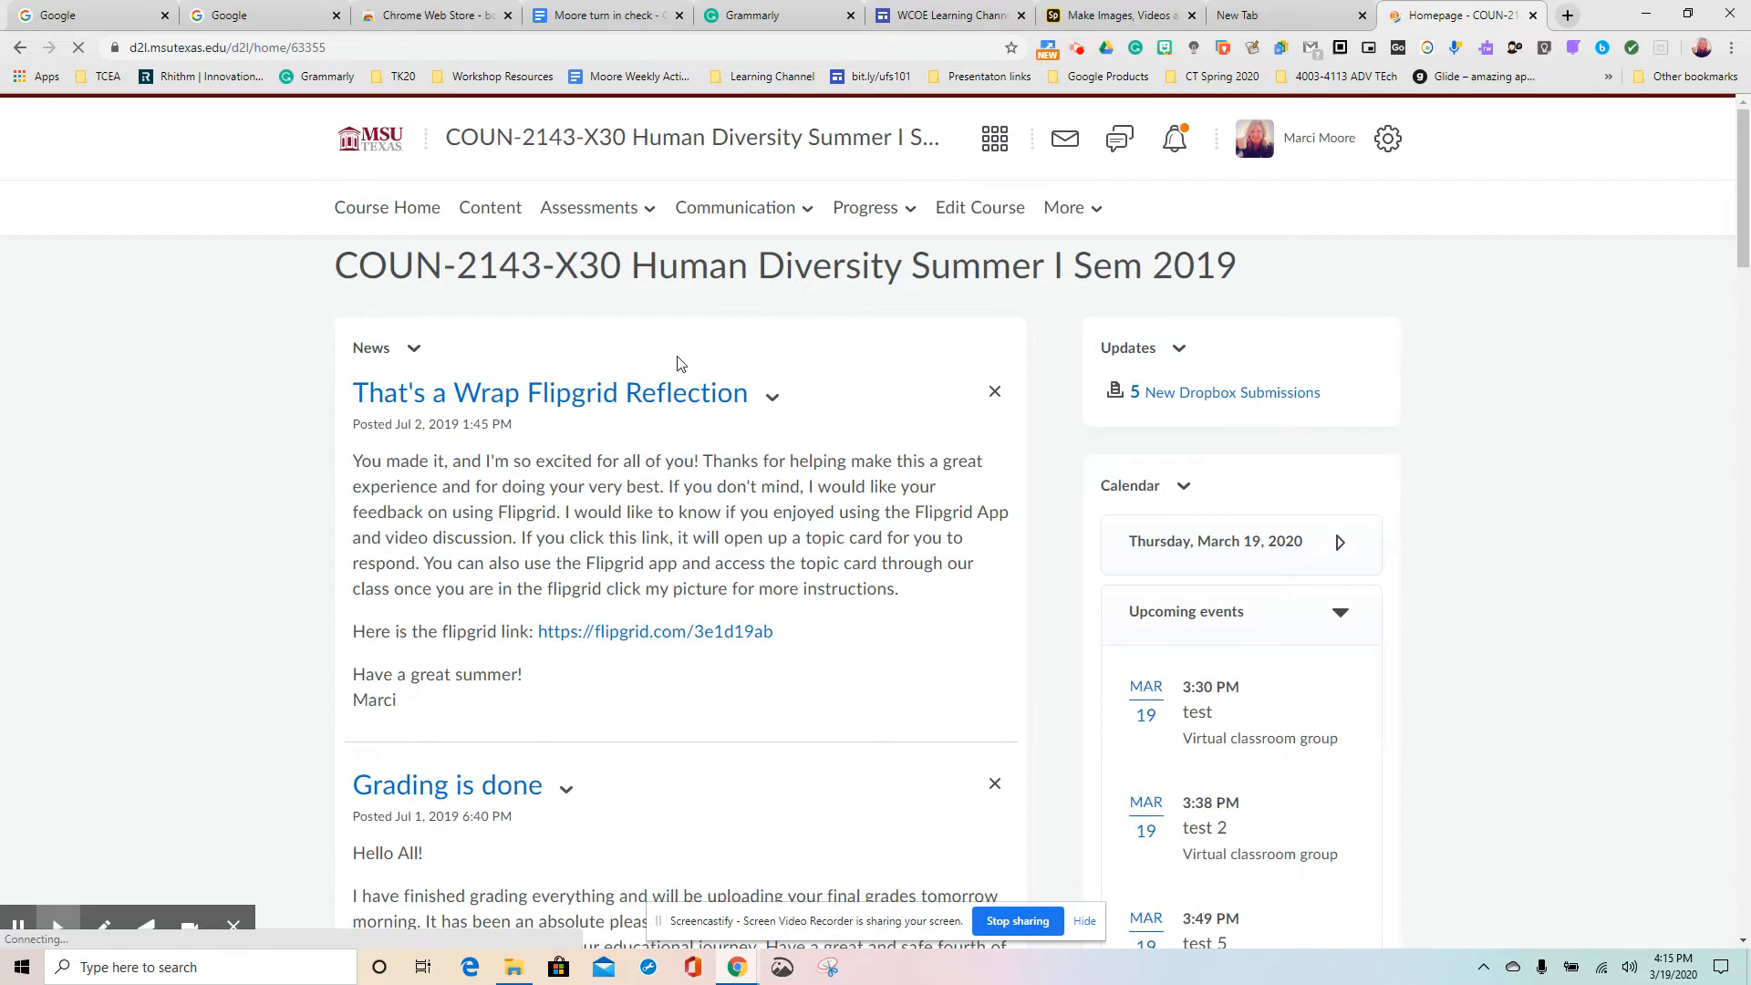
left_click(500, 212)
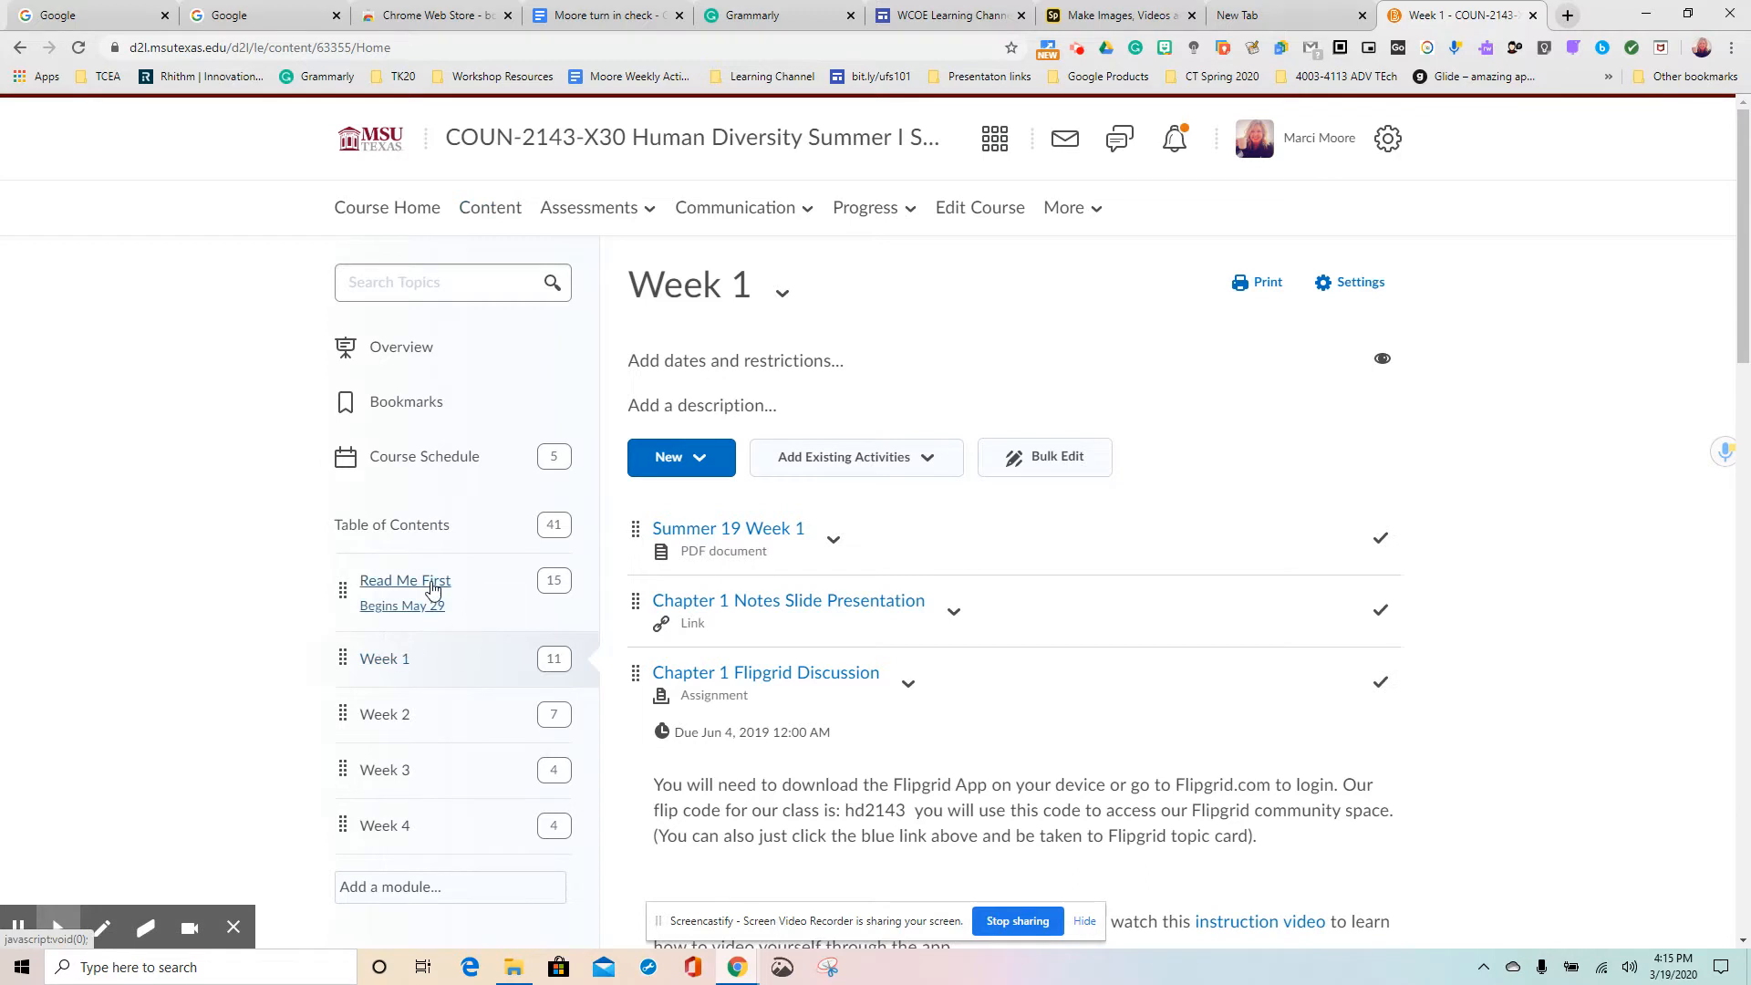
left_click(430, 585)
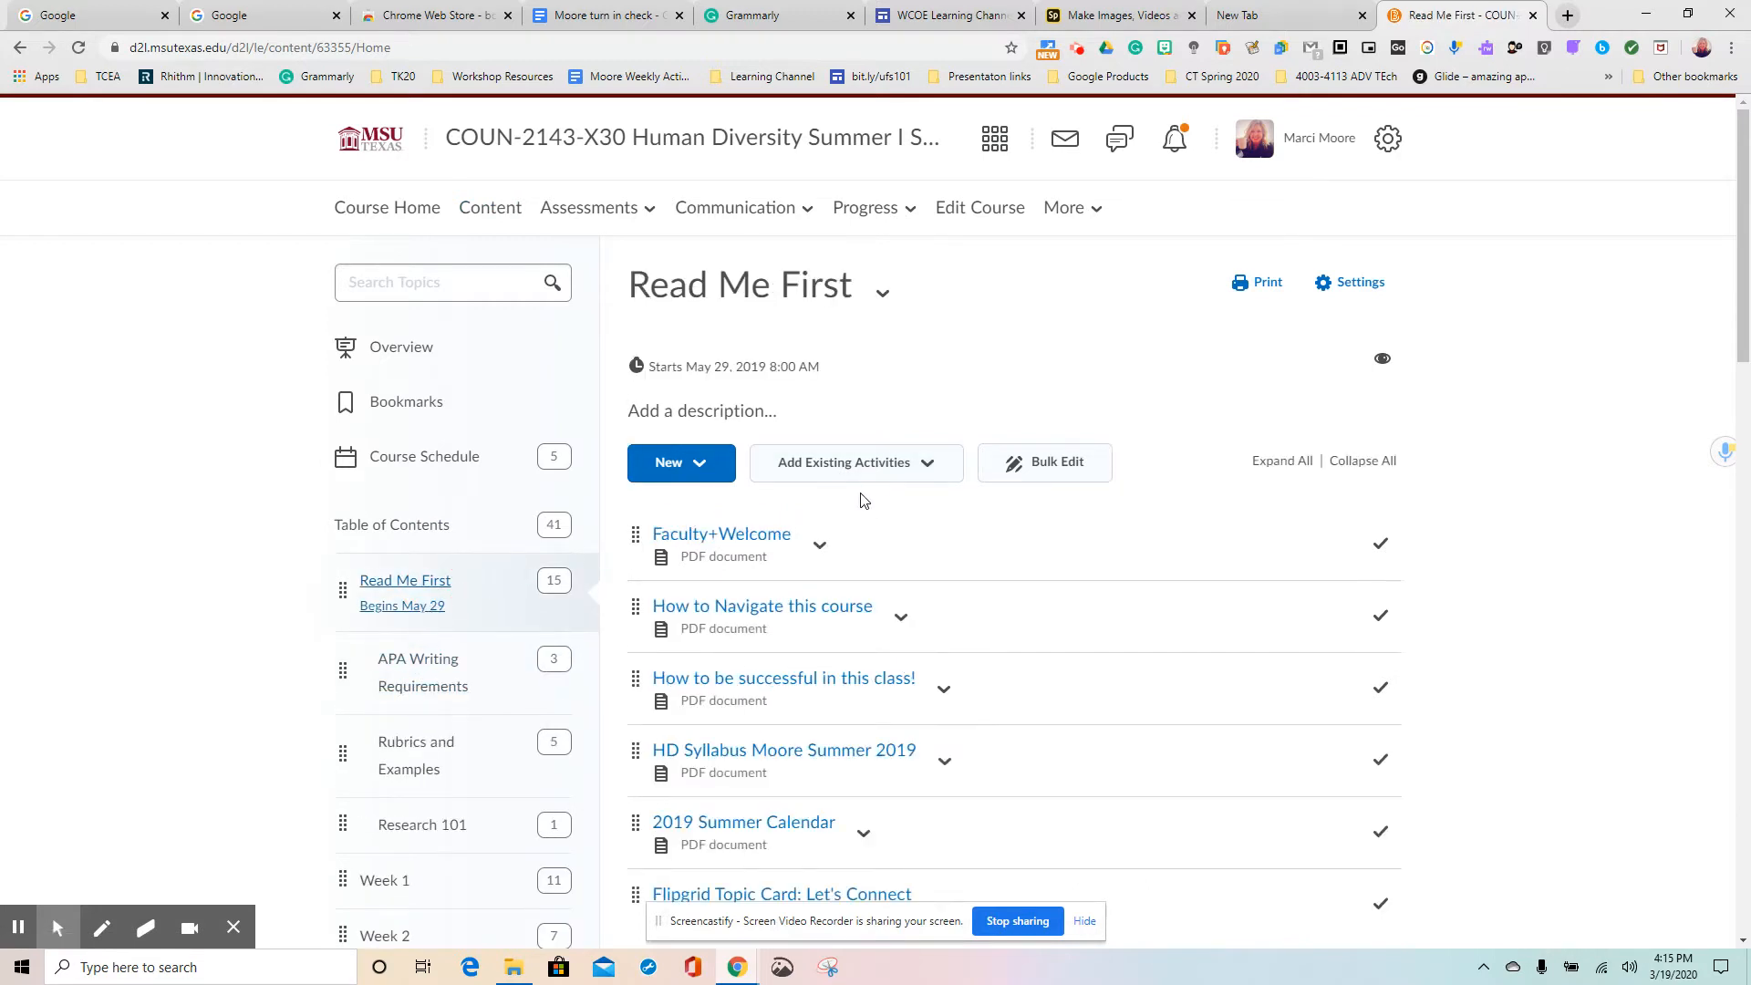
- Open a new class meeting form by adding a Virtual Classroom activity to the Read Me First module
left_click(874, 466)
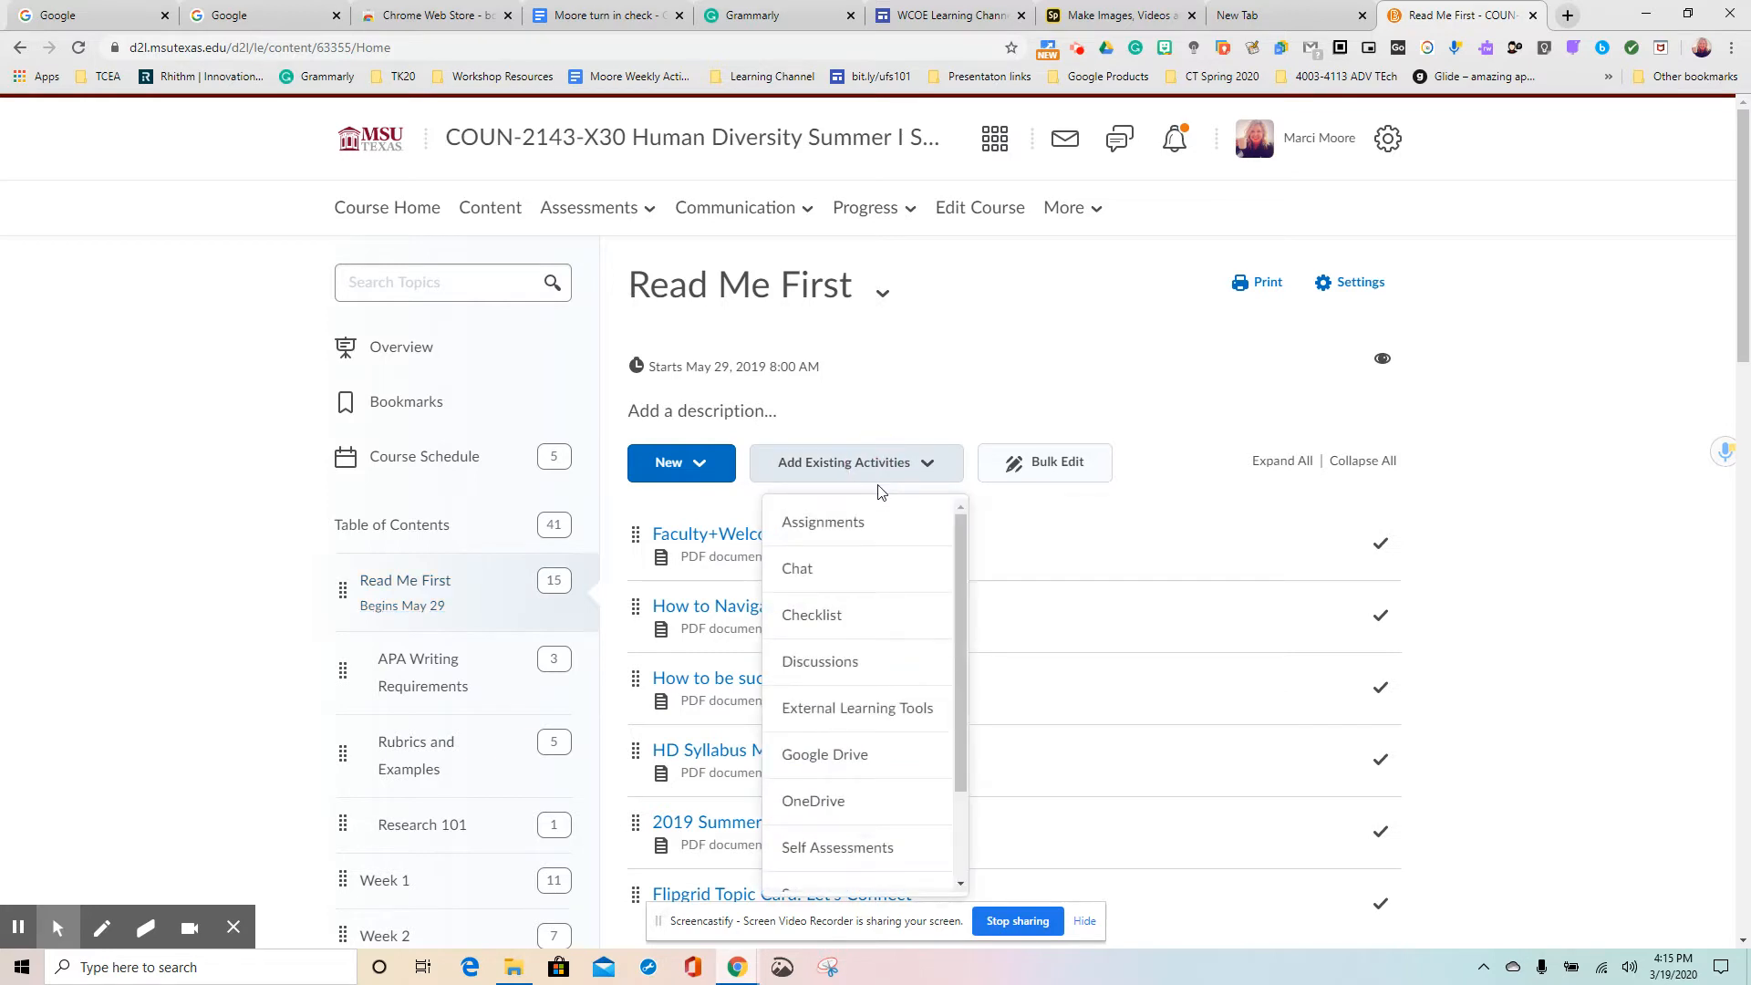
scroll(880, 491, "down", 1)
scroll(880, 492, "down", 4)
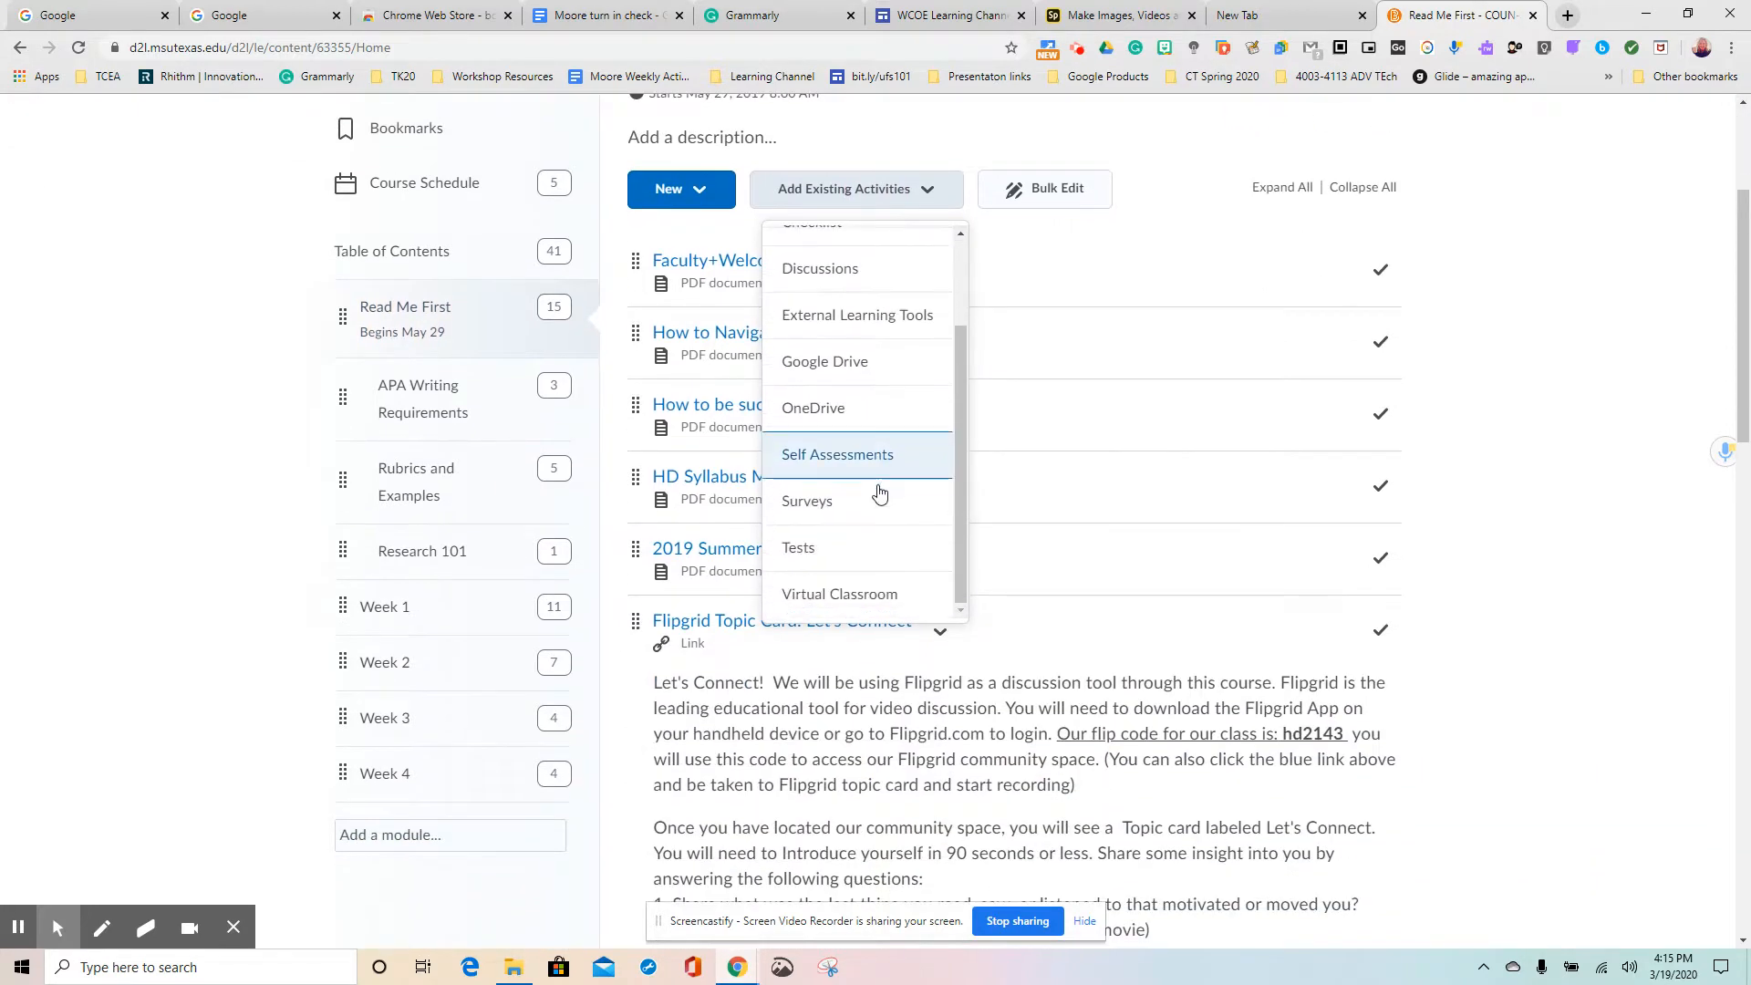
left_click(858, 593)
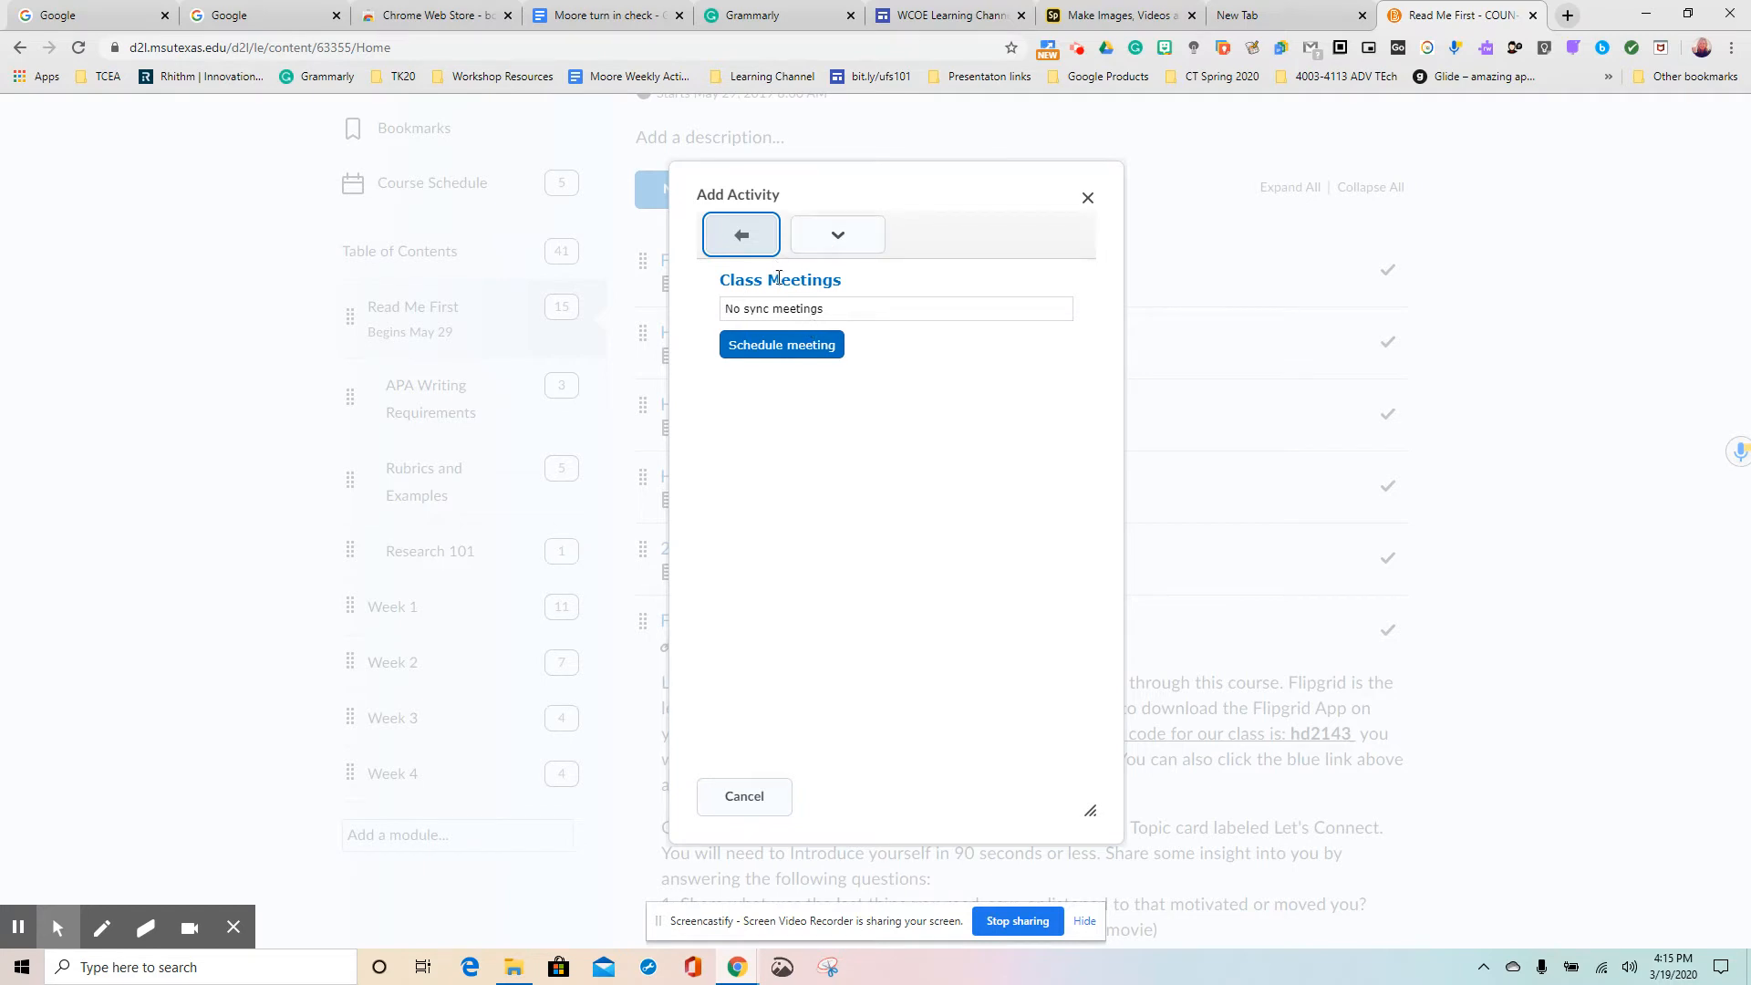
left_click(778, 346)
- Title the meeting "test 7" and set it to start now with a maximum duration of 60 minutes
left_click(784, 354)
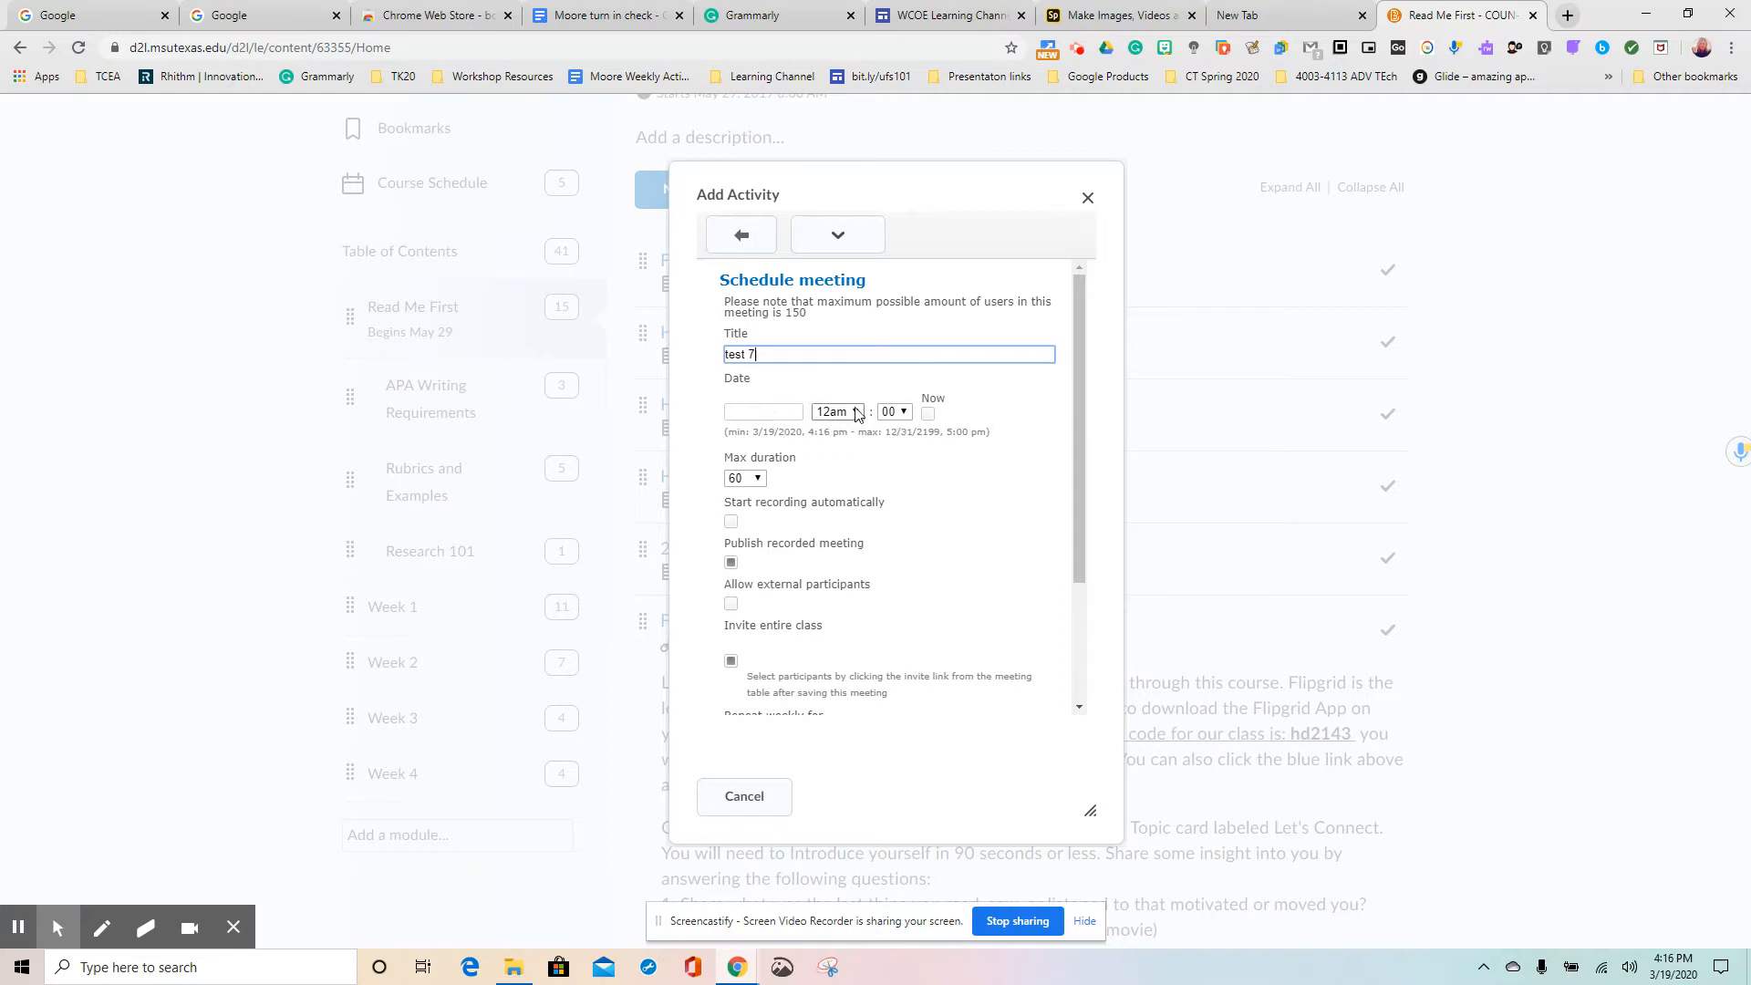
left_click(926, 415)
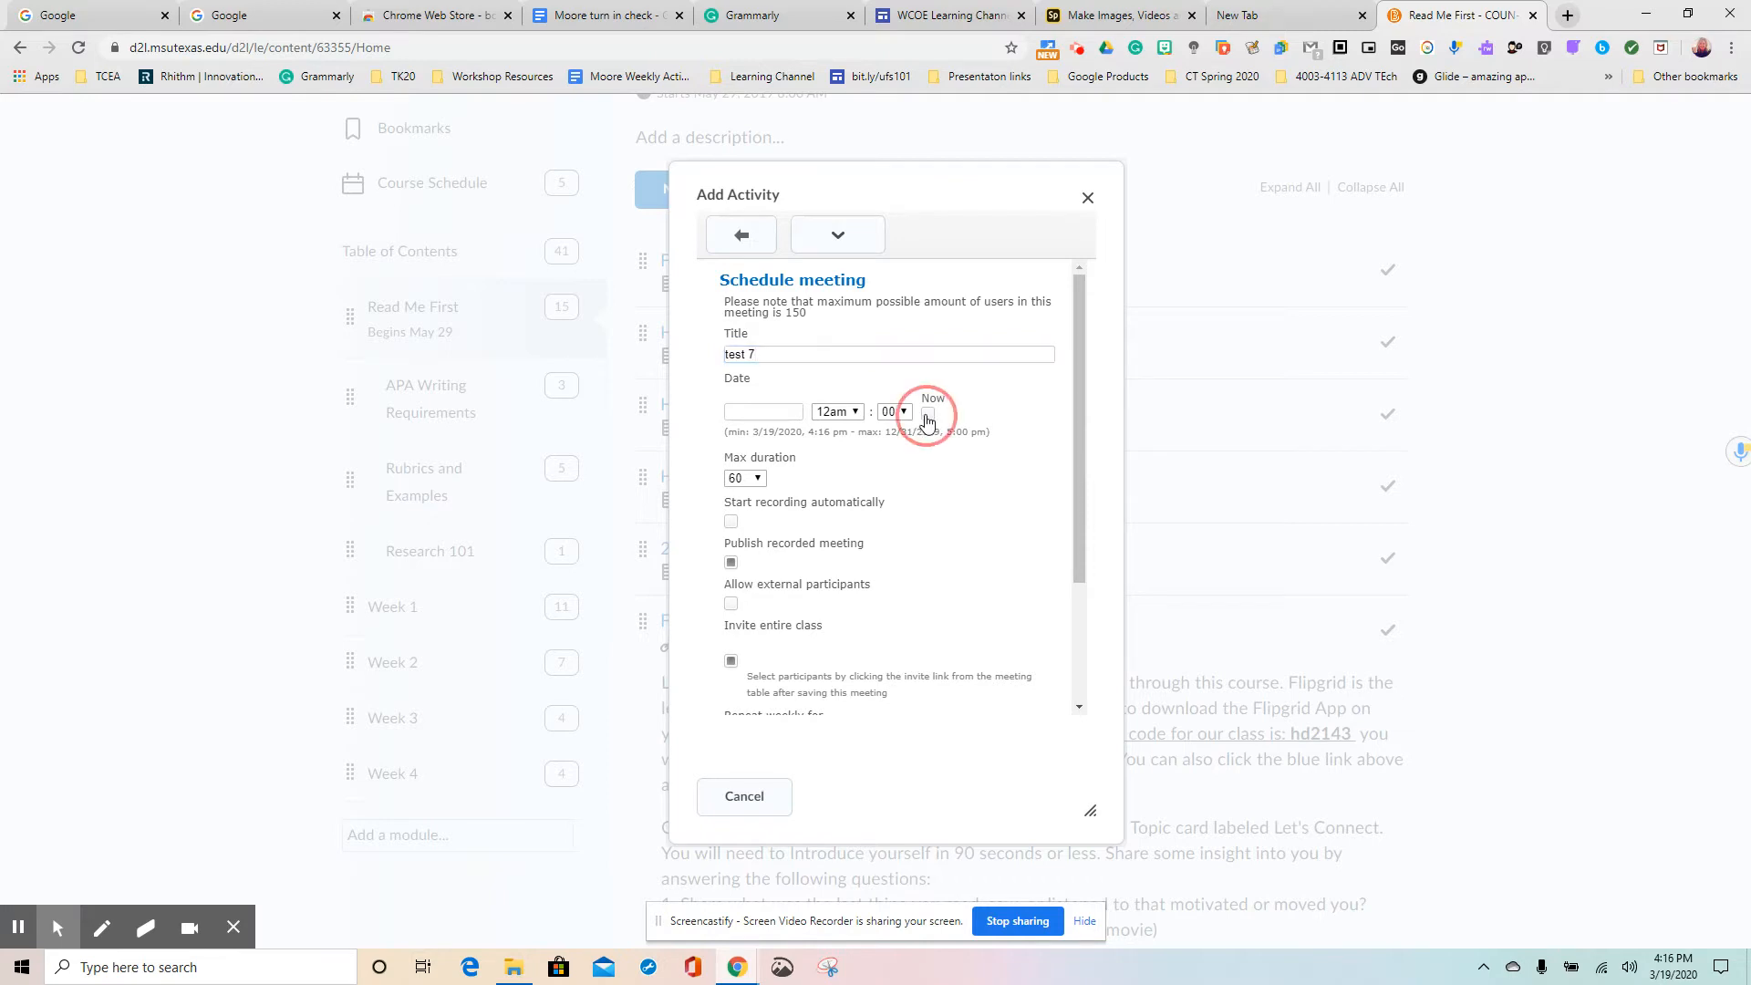
left_click(758, 479)
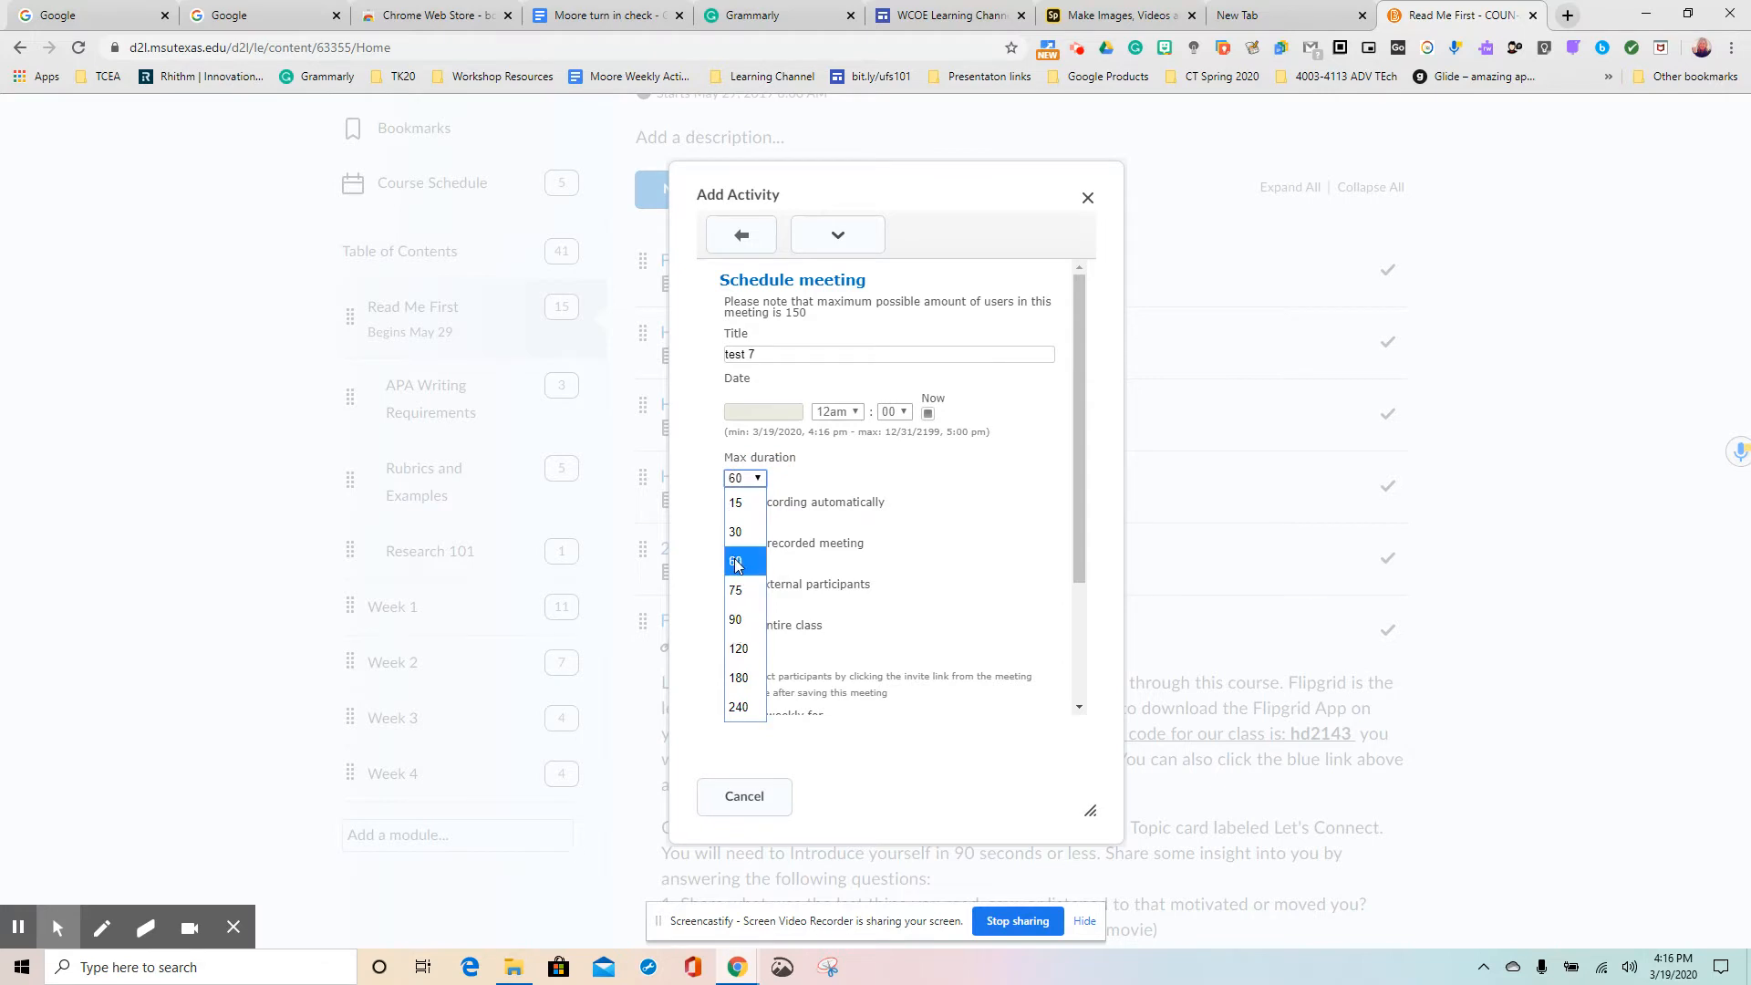
left_click(800, 473)
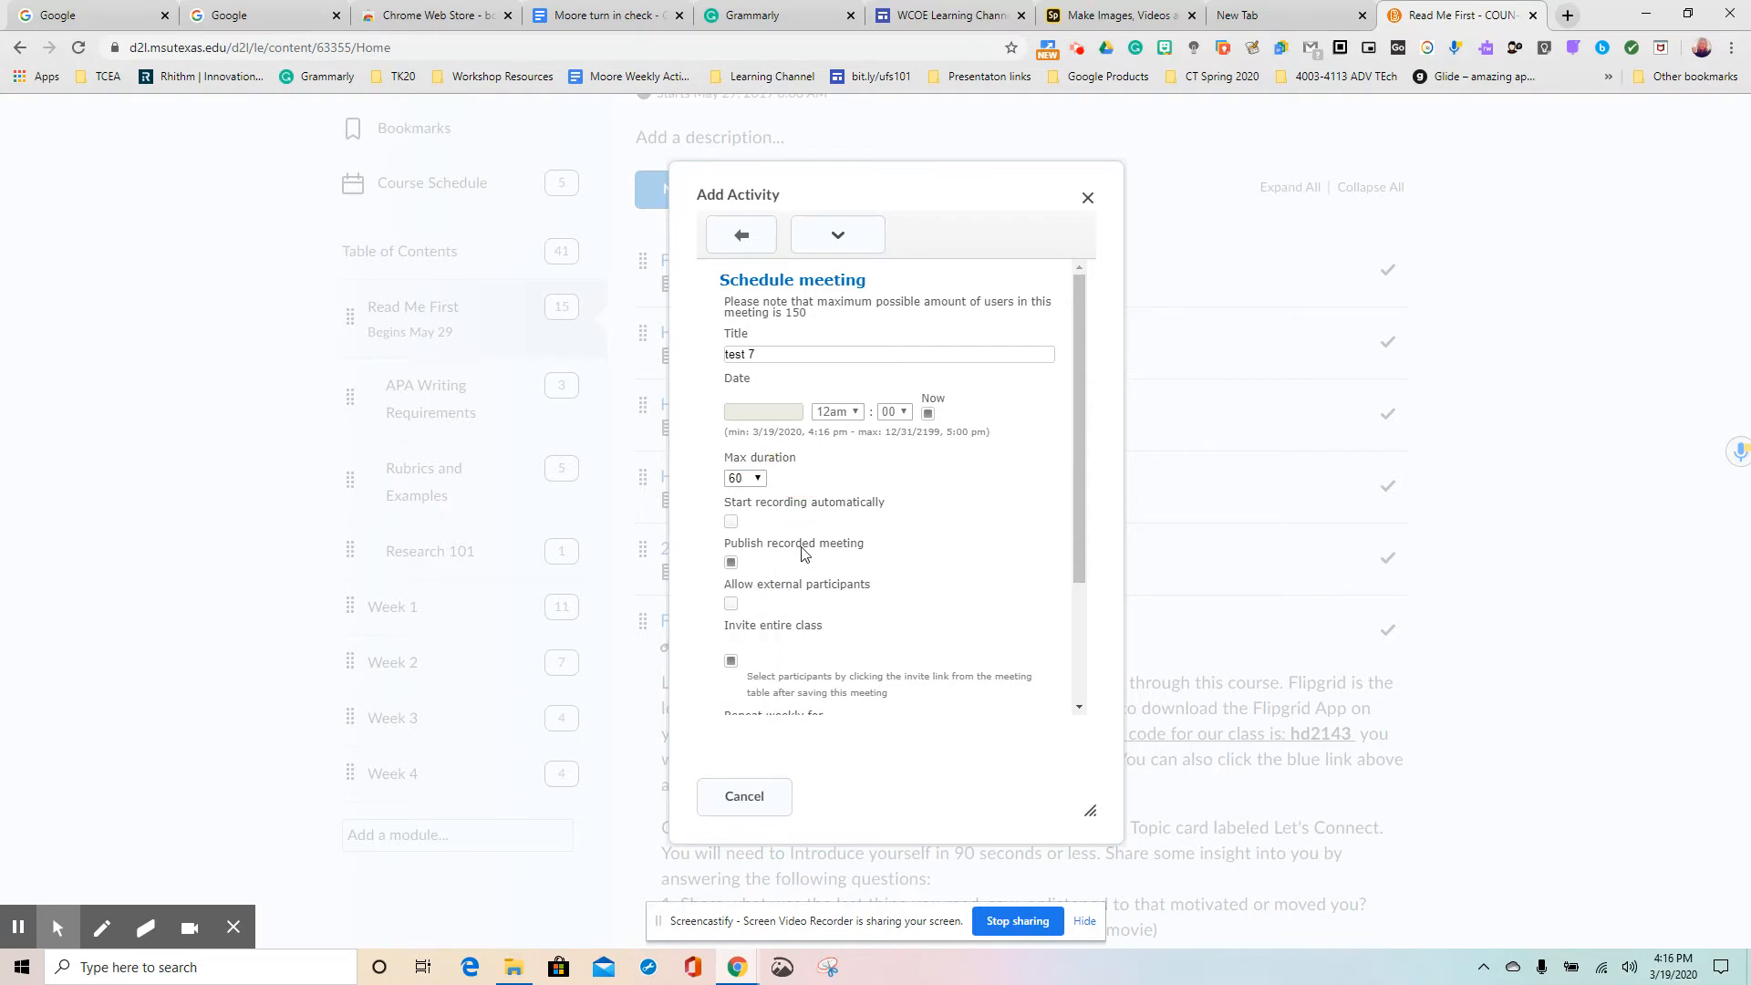
- Enable automatic recording and allow external participants for the meeting
left_click(729, 523)
scroll(780, 570, "down", 2)
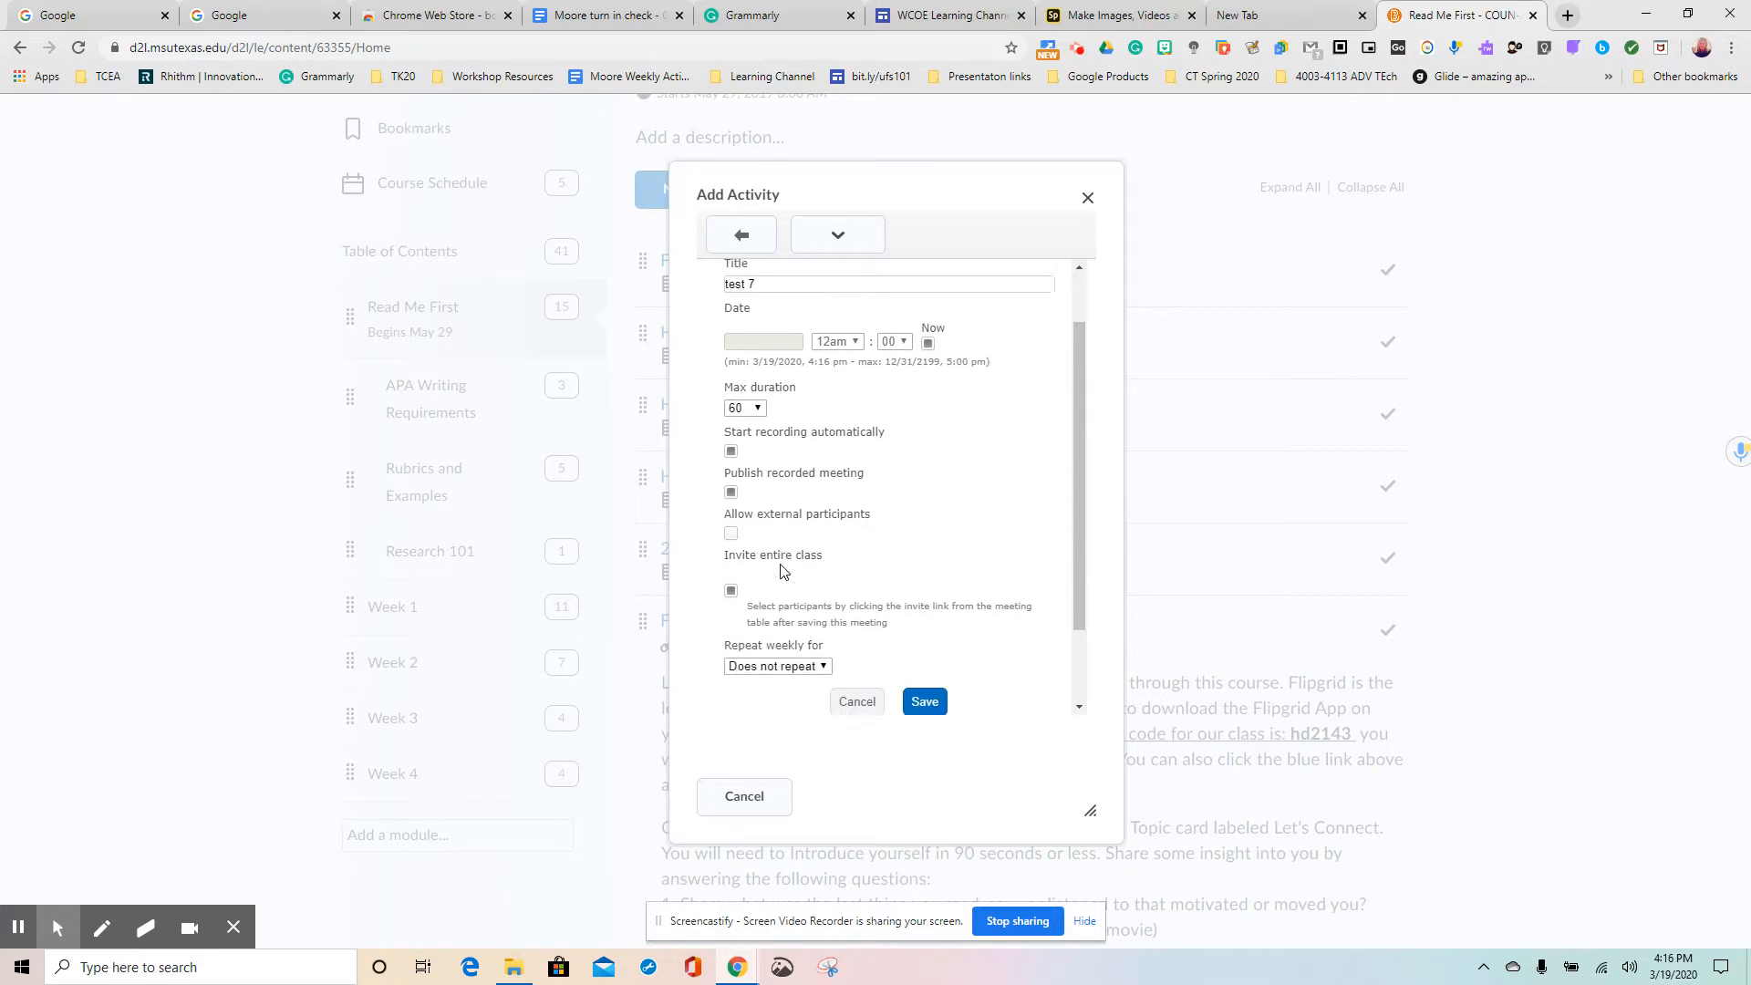
left_click(734, 514)
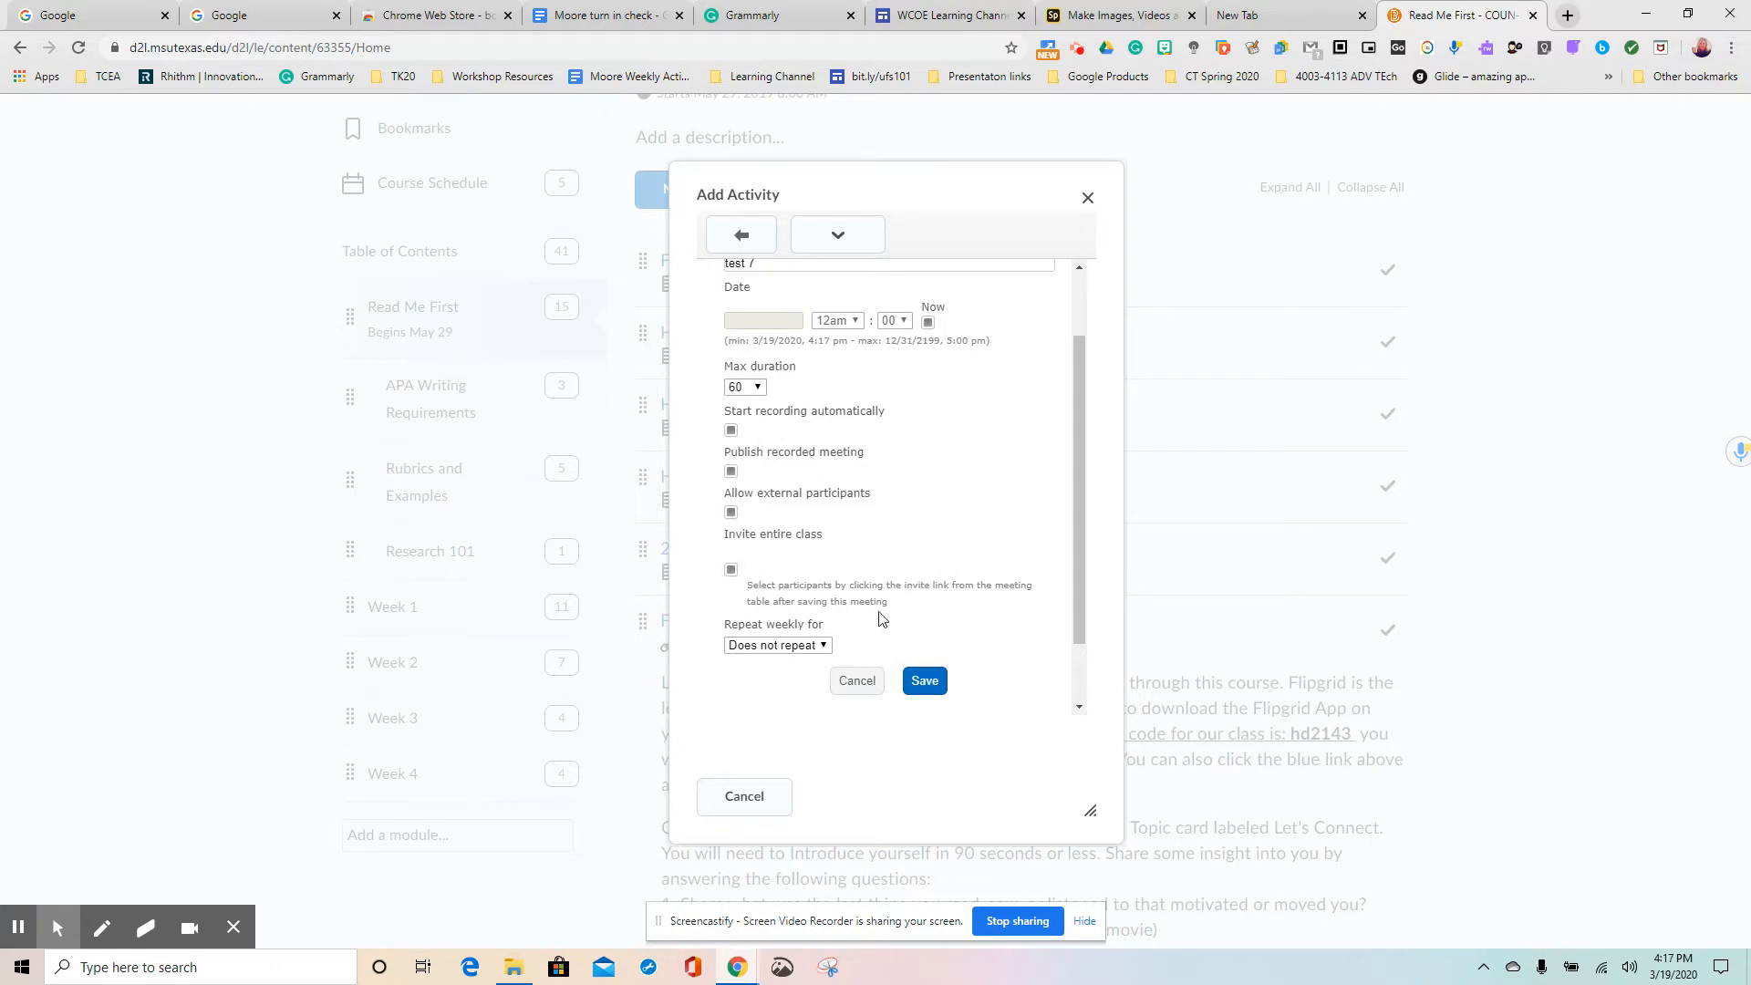
- Save the meeting with the entire class invited and no weekly repeat, and add it to the module
left_click(730, 569)
left_click(822, 648)
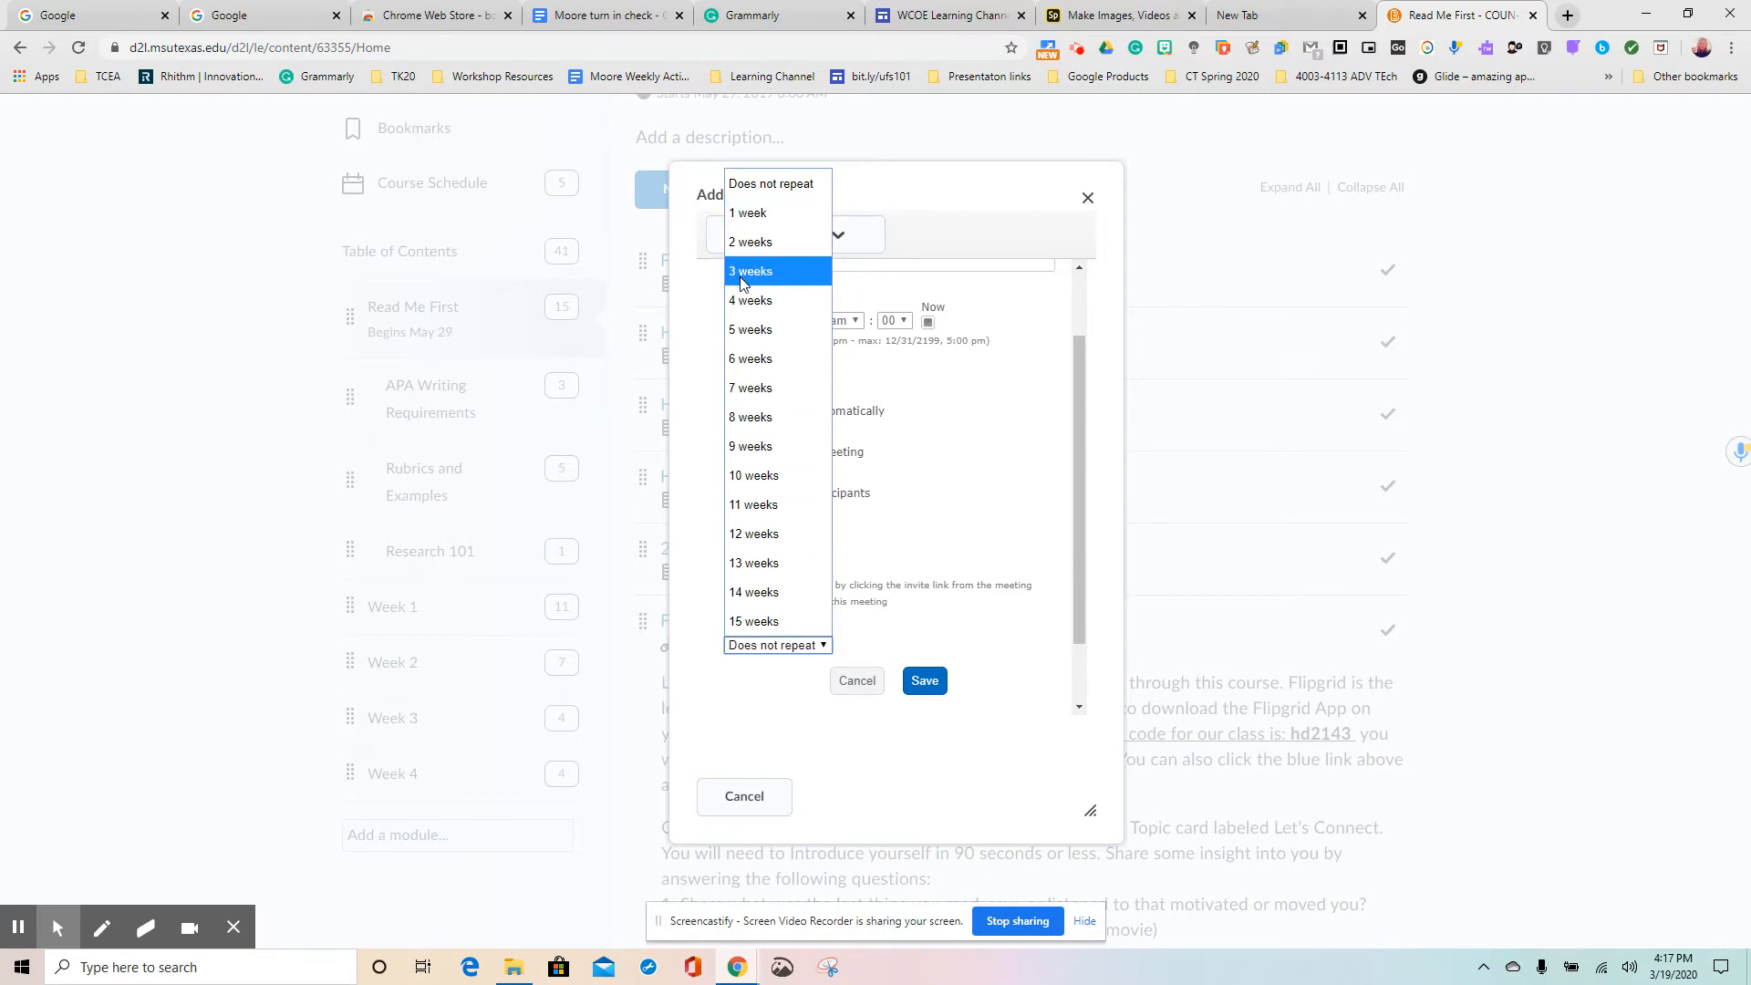
left_click(915, 438)
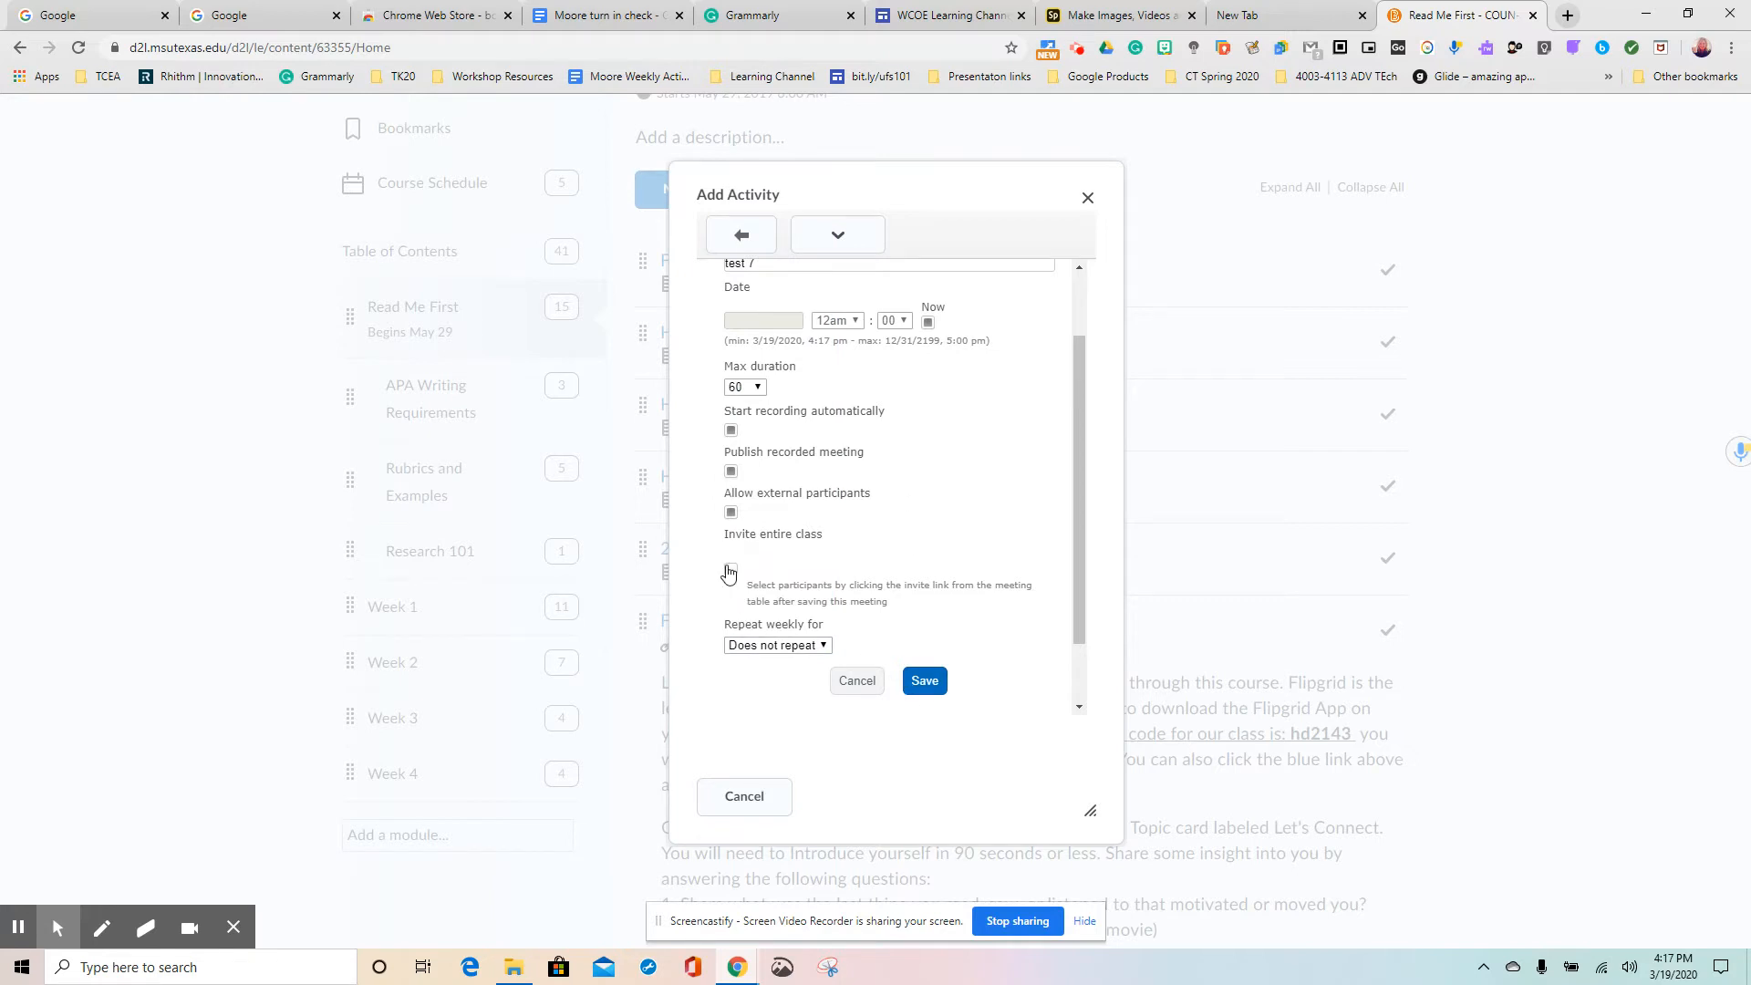
left_click(730, 570)
left_click(925, 682)
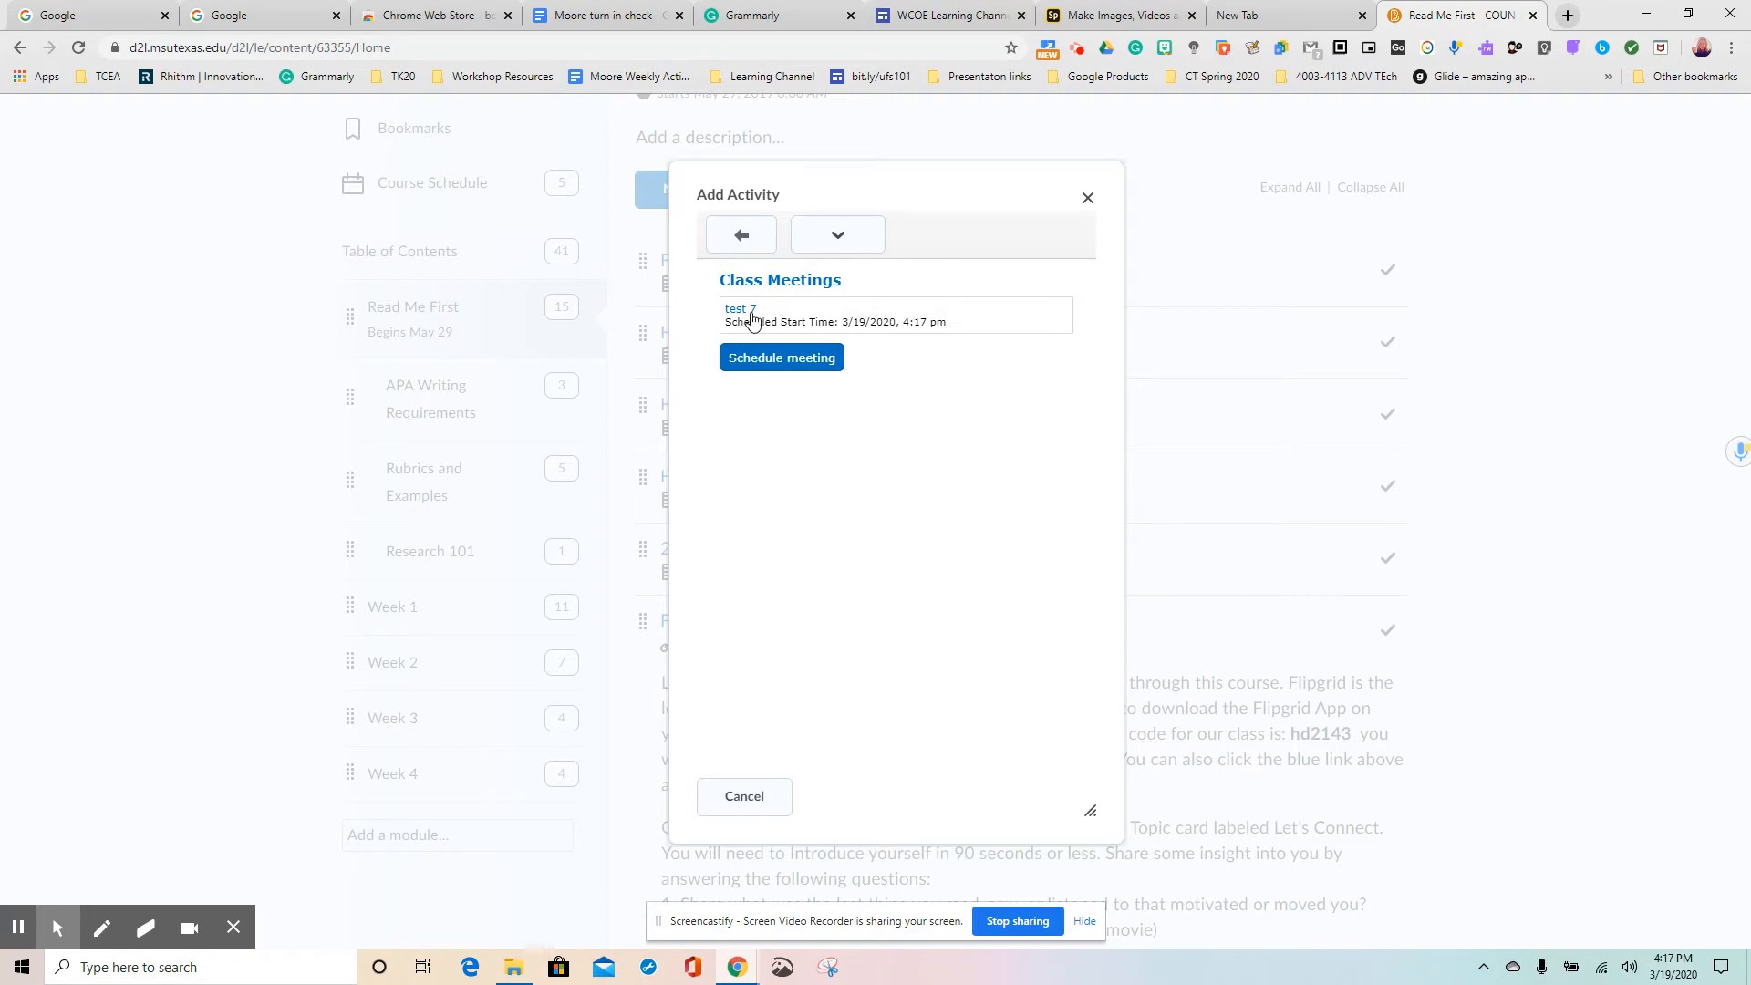
left_click(748, 311)
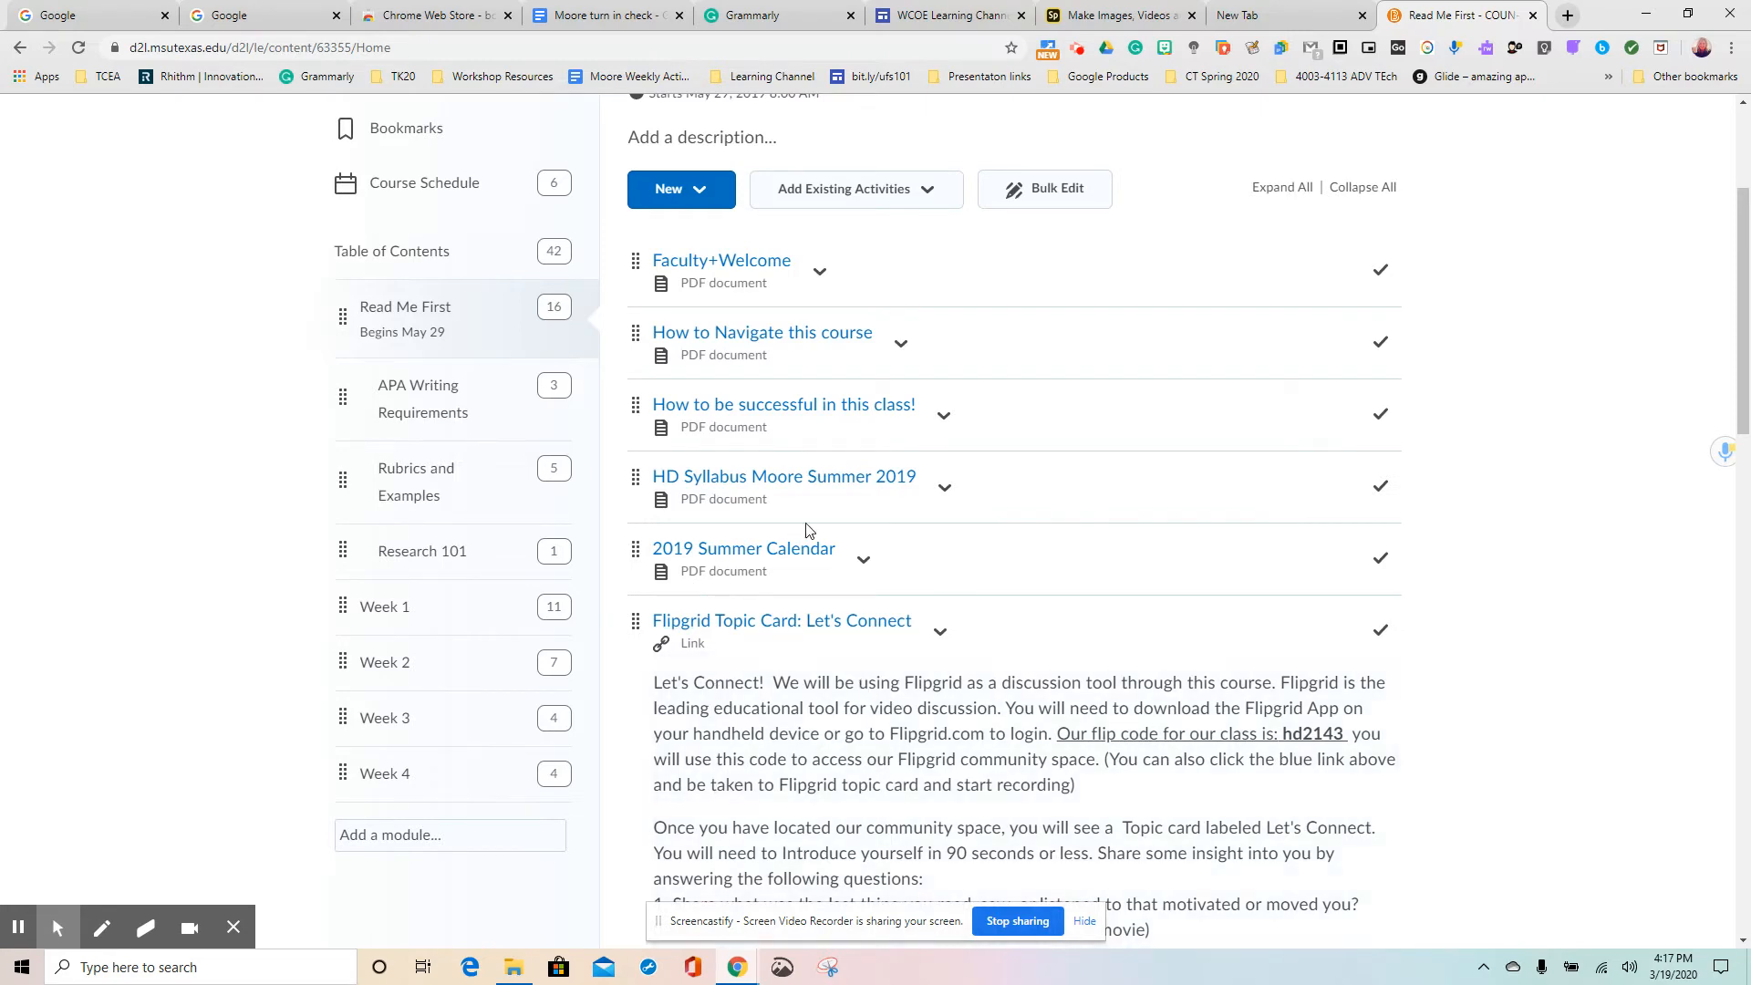
- Find the test 7 meeting among the Read Me First topics and open it
scroll(806, 530, "down", 3)
scroll(806, 530, "up", 5)
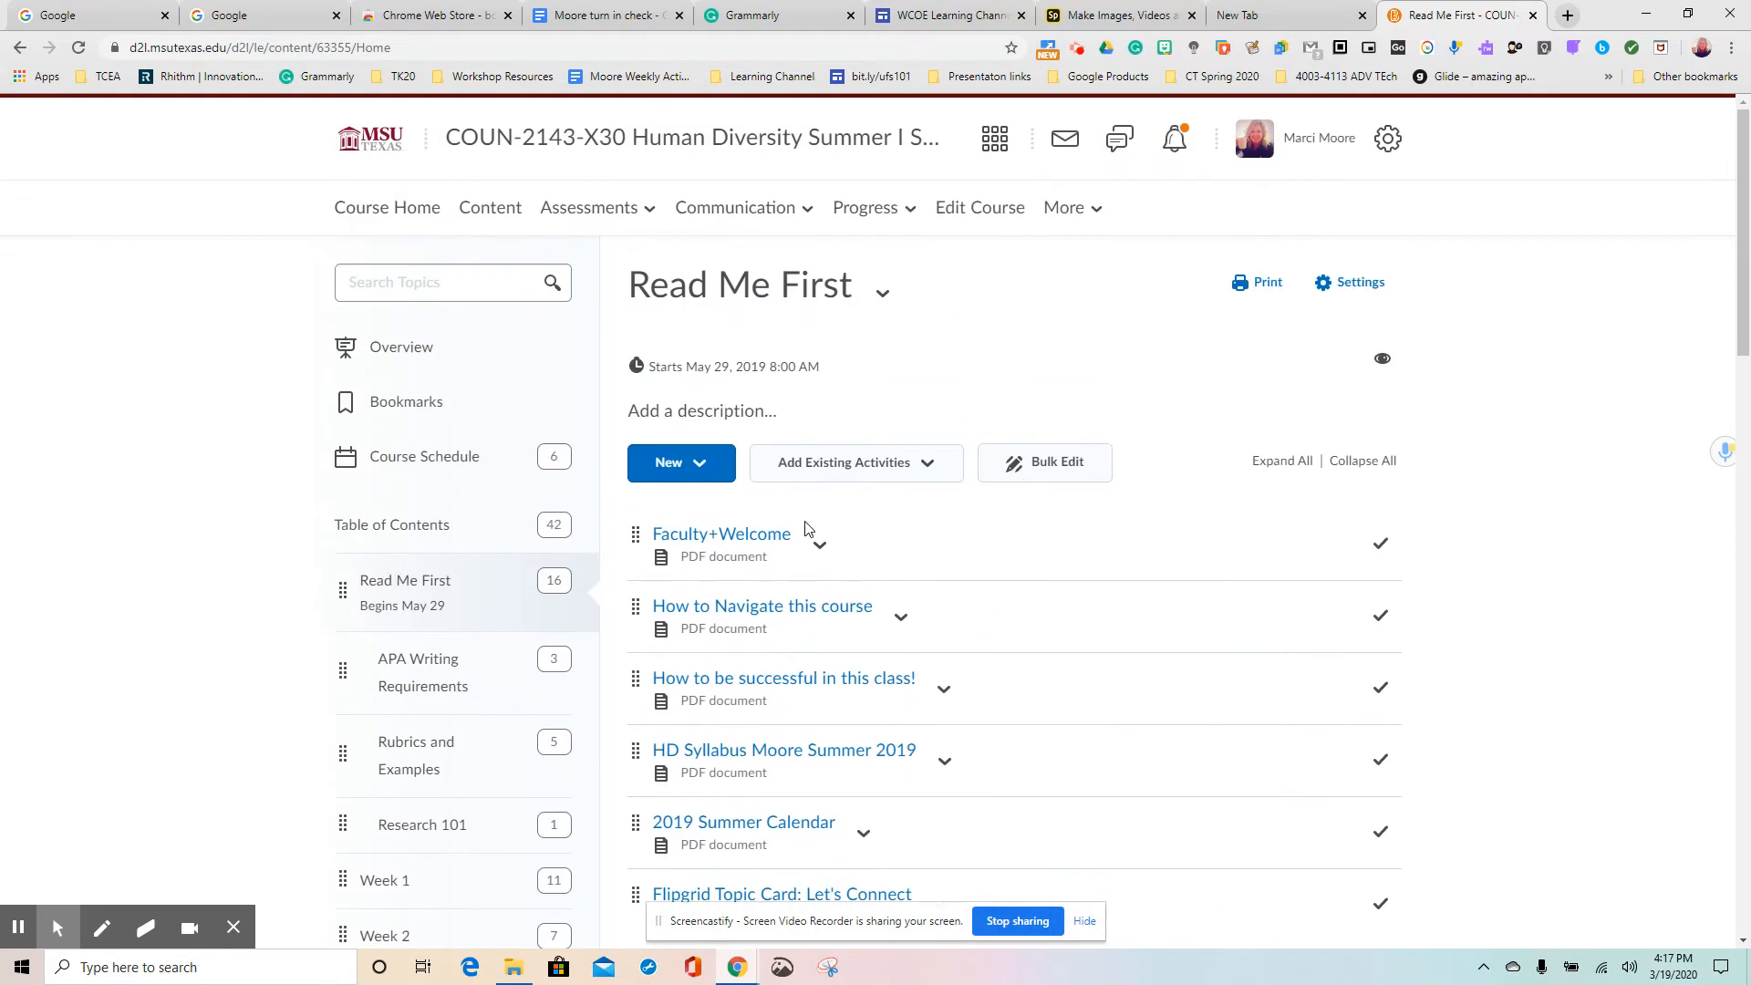
scroll(702, 612, "down", 5)
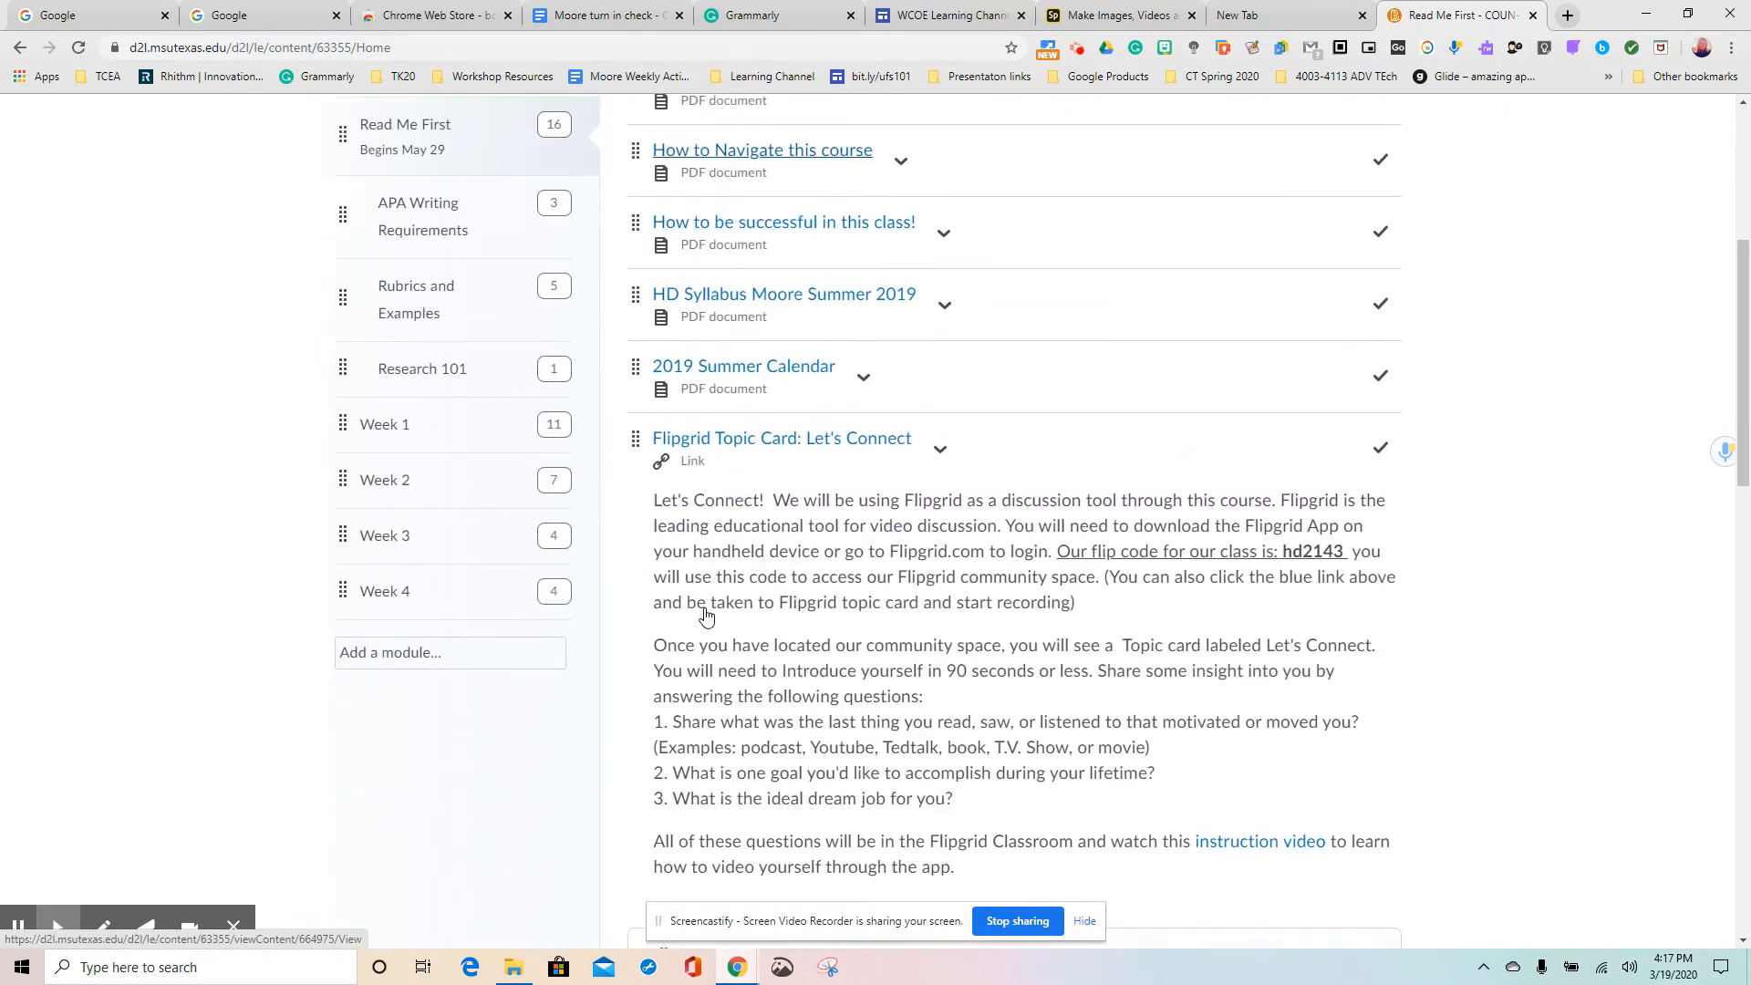
scroll(704, 617, "down", 13)
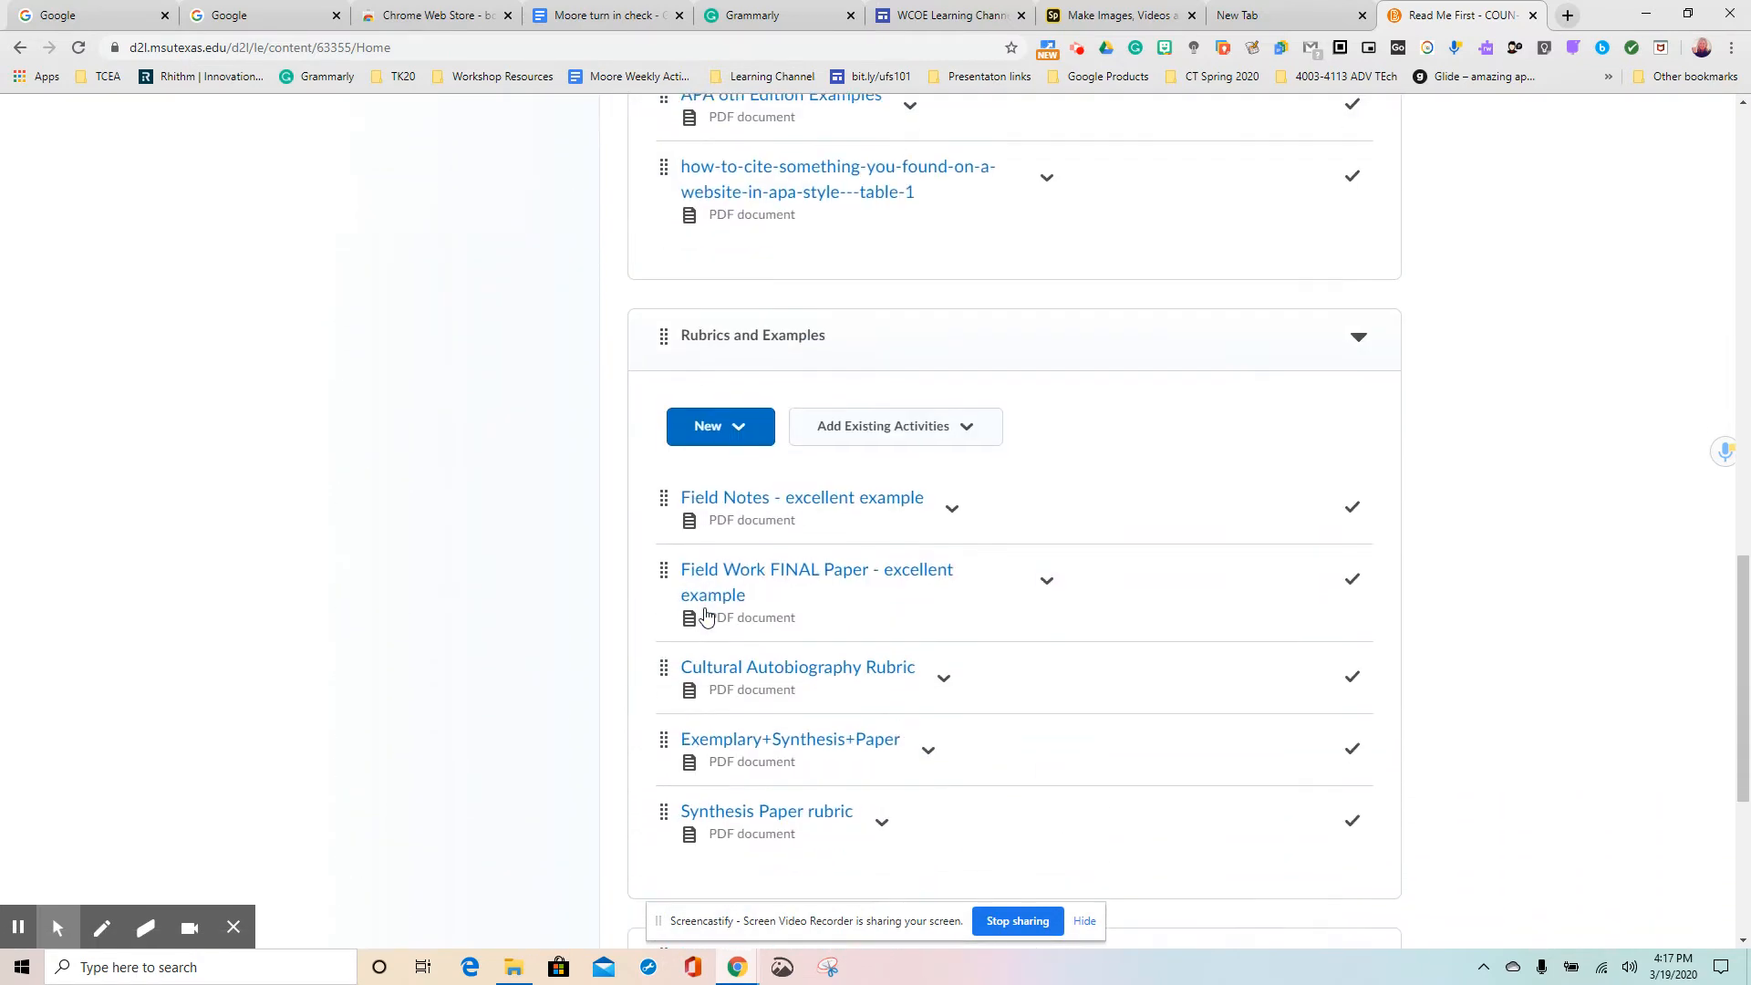
scroll(705, 617, "down", 5)
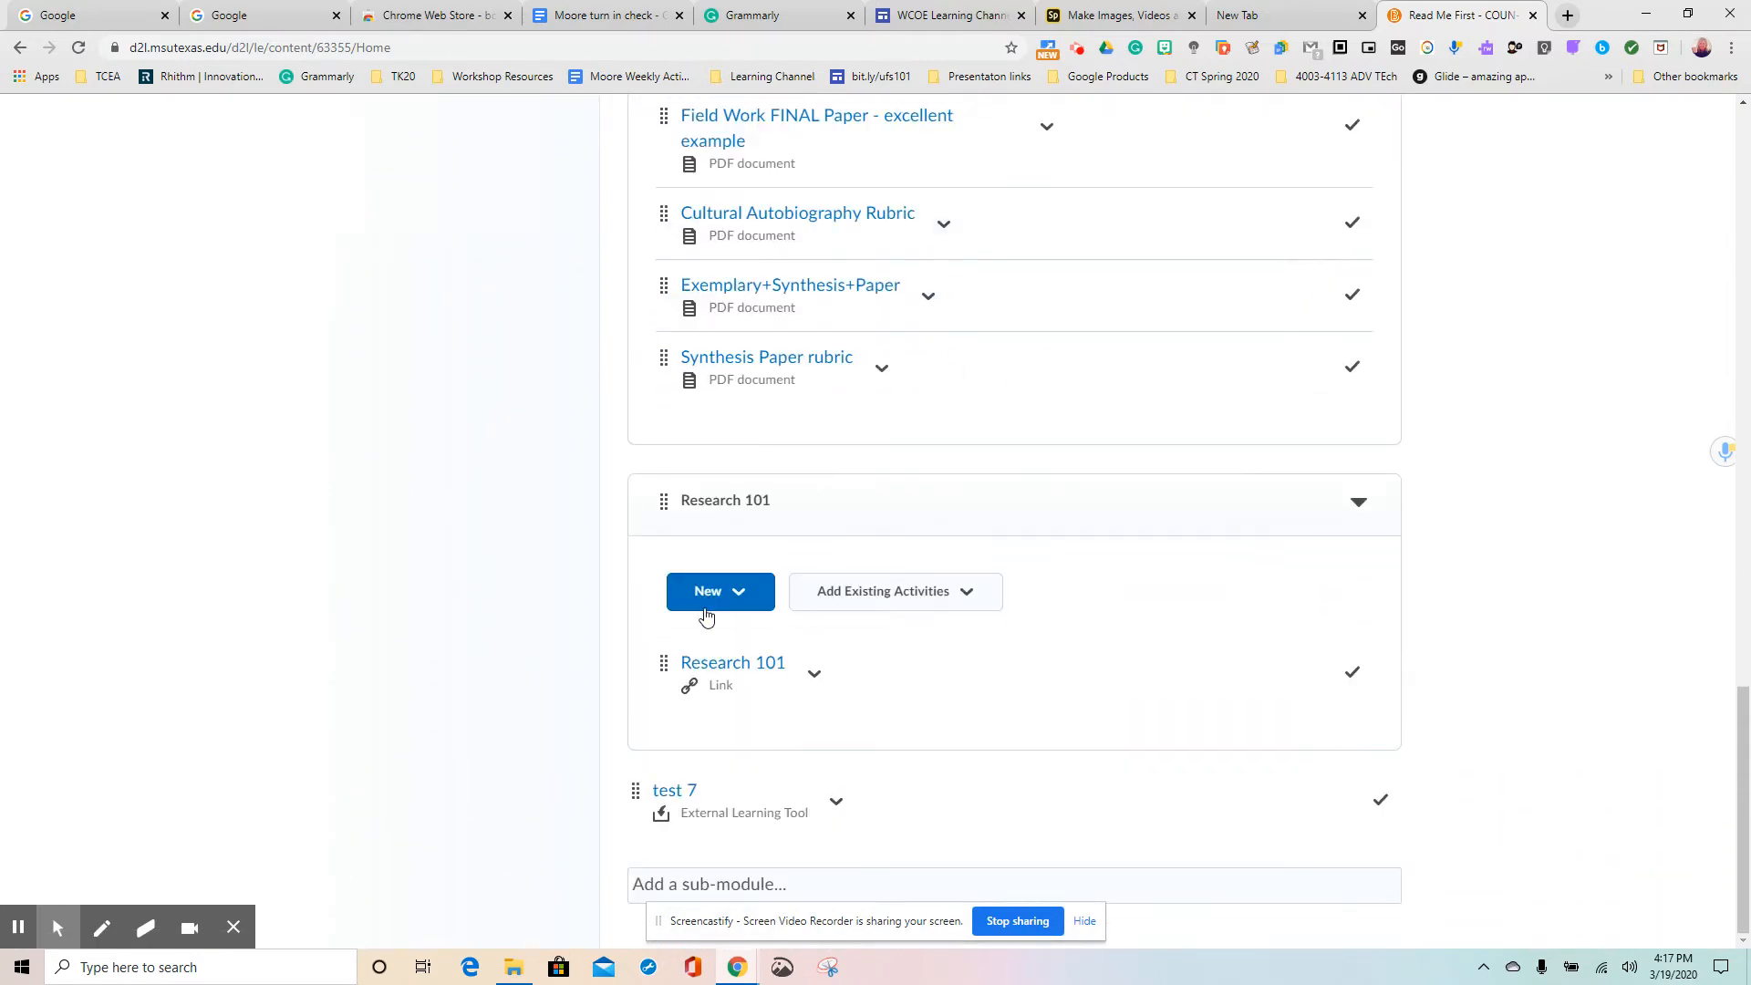
left_click(667, 797)
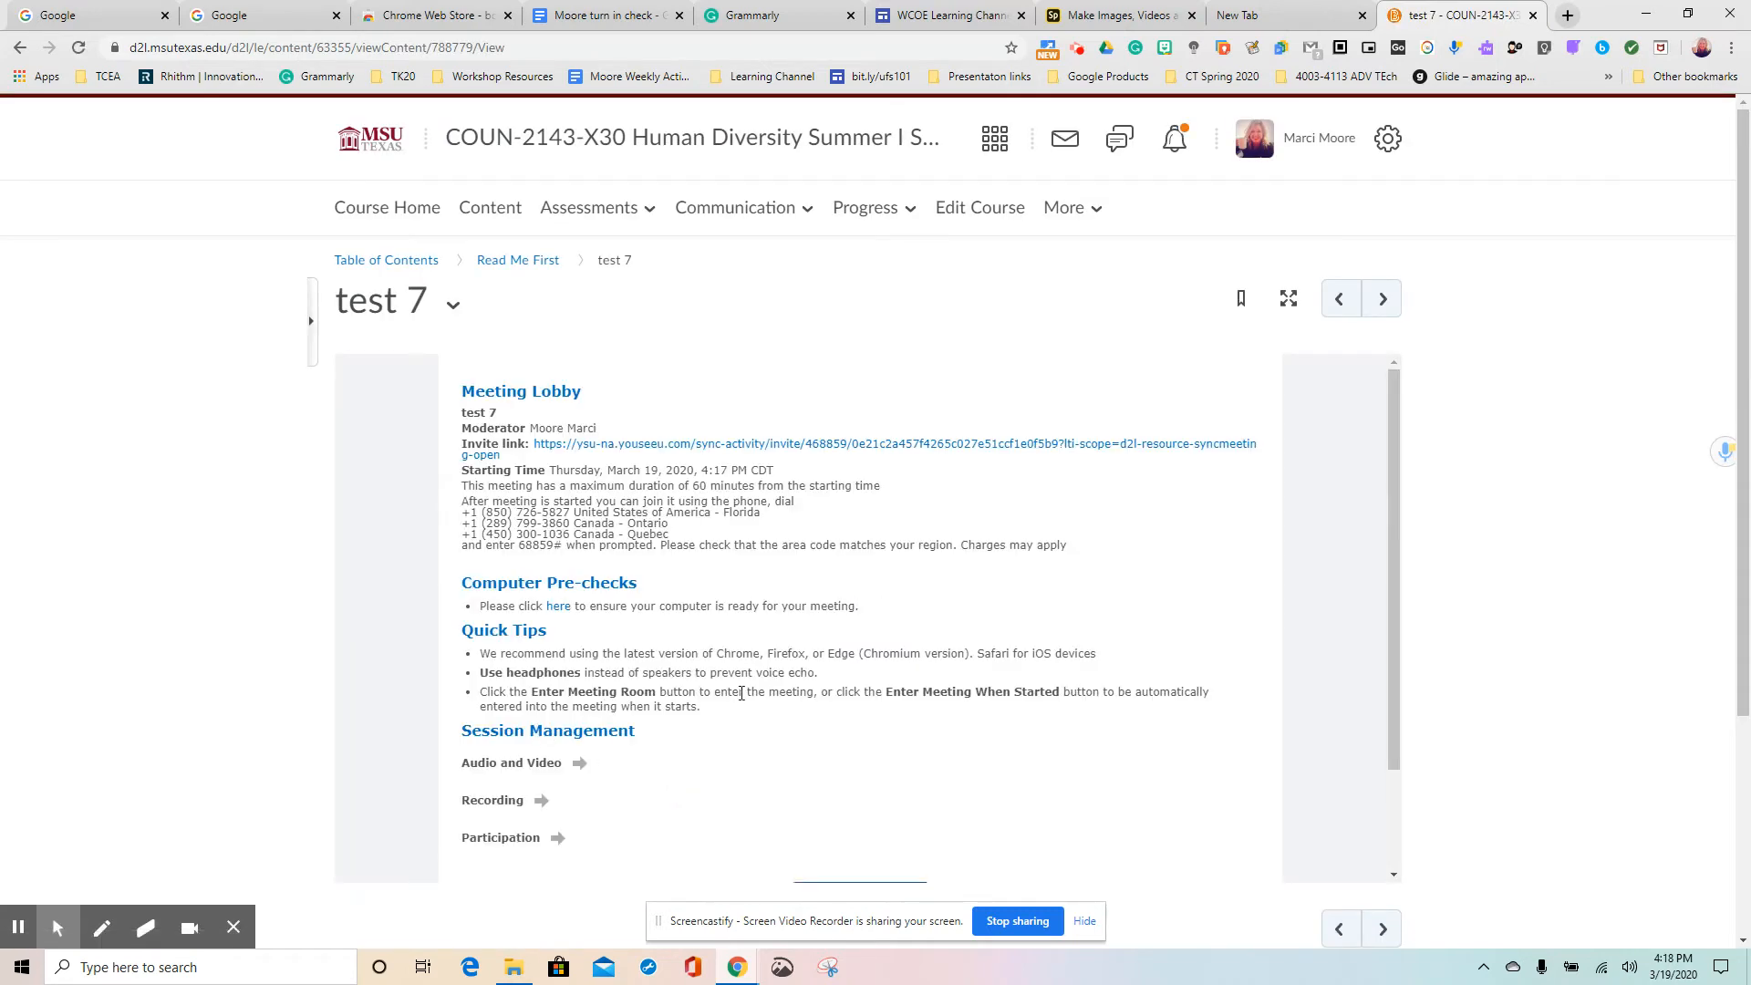
- Look through the test 7 meeting lobby information and enter the meeting room
scroll(726, 692, "down", 2)
scroll(726, 692, "up", 2)
scroll(726, 692, "down", 2)
scroll(726, 693, "up", 2)
scroll(726, 692, "down", 2)
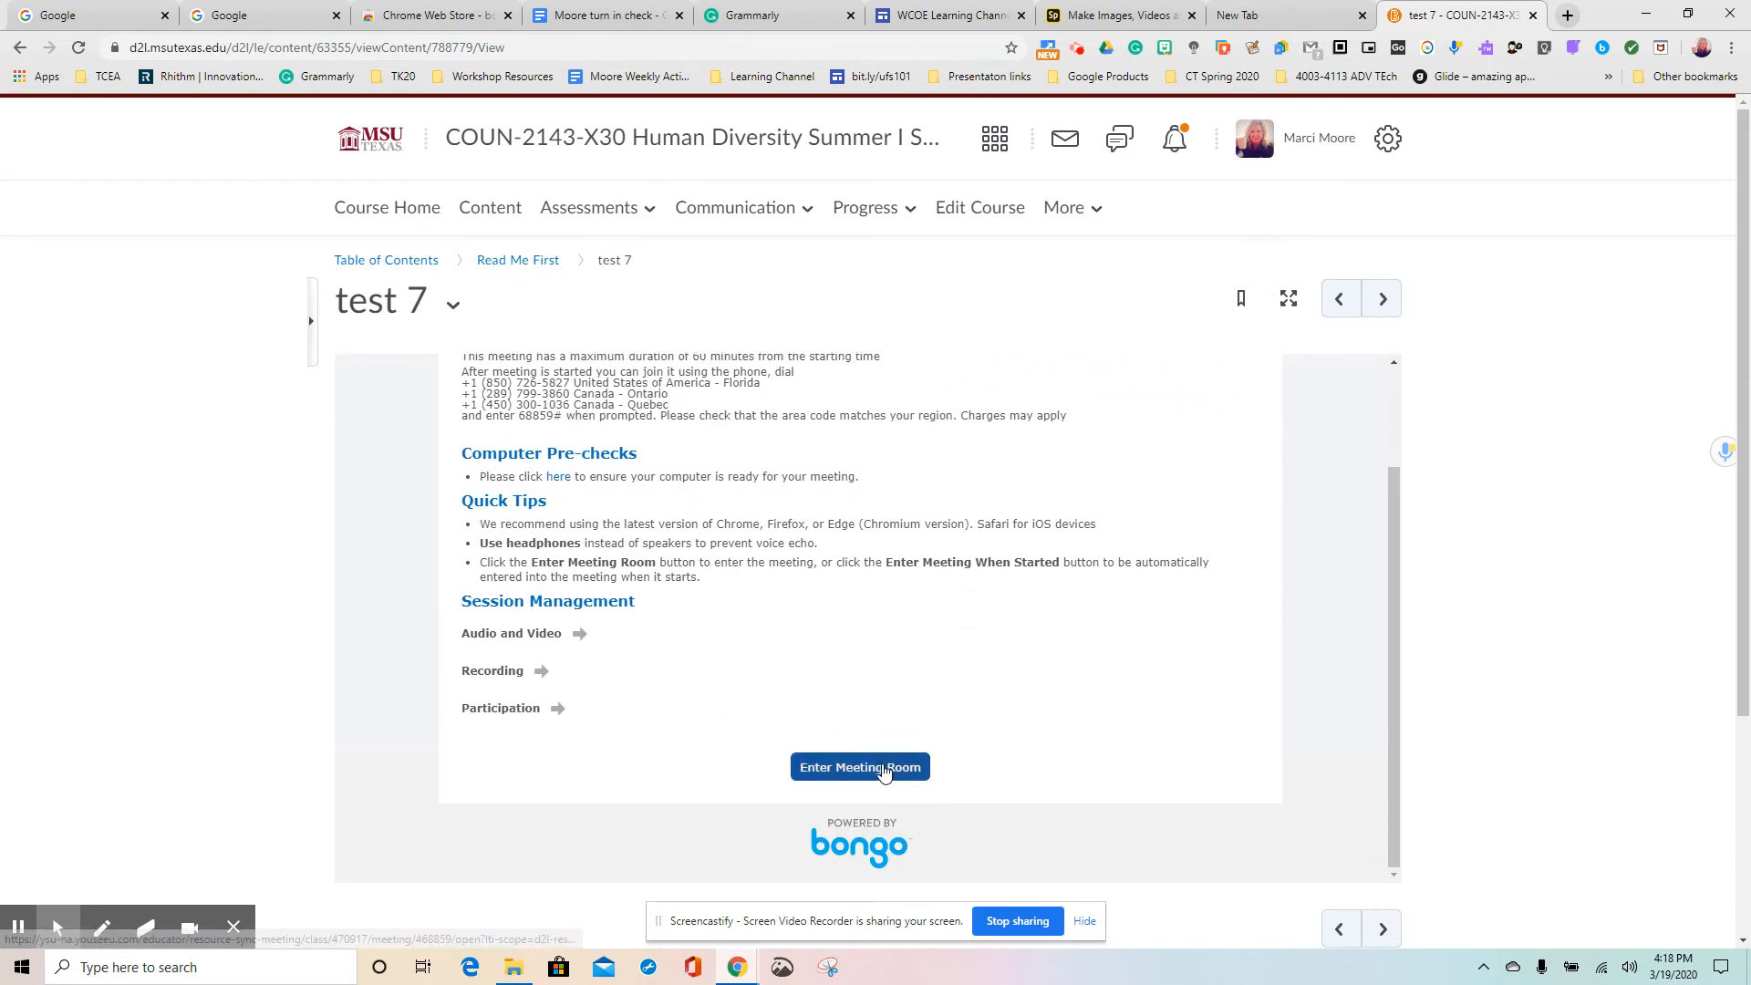
left_click(883, 772)
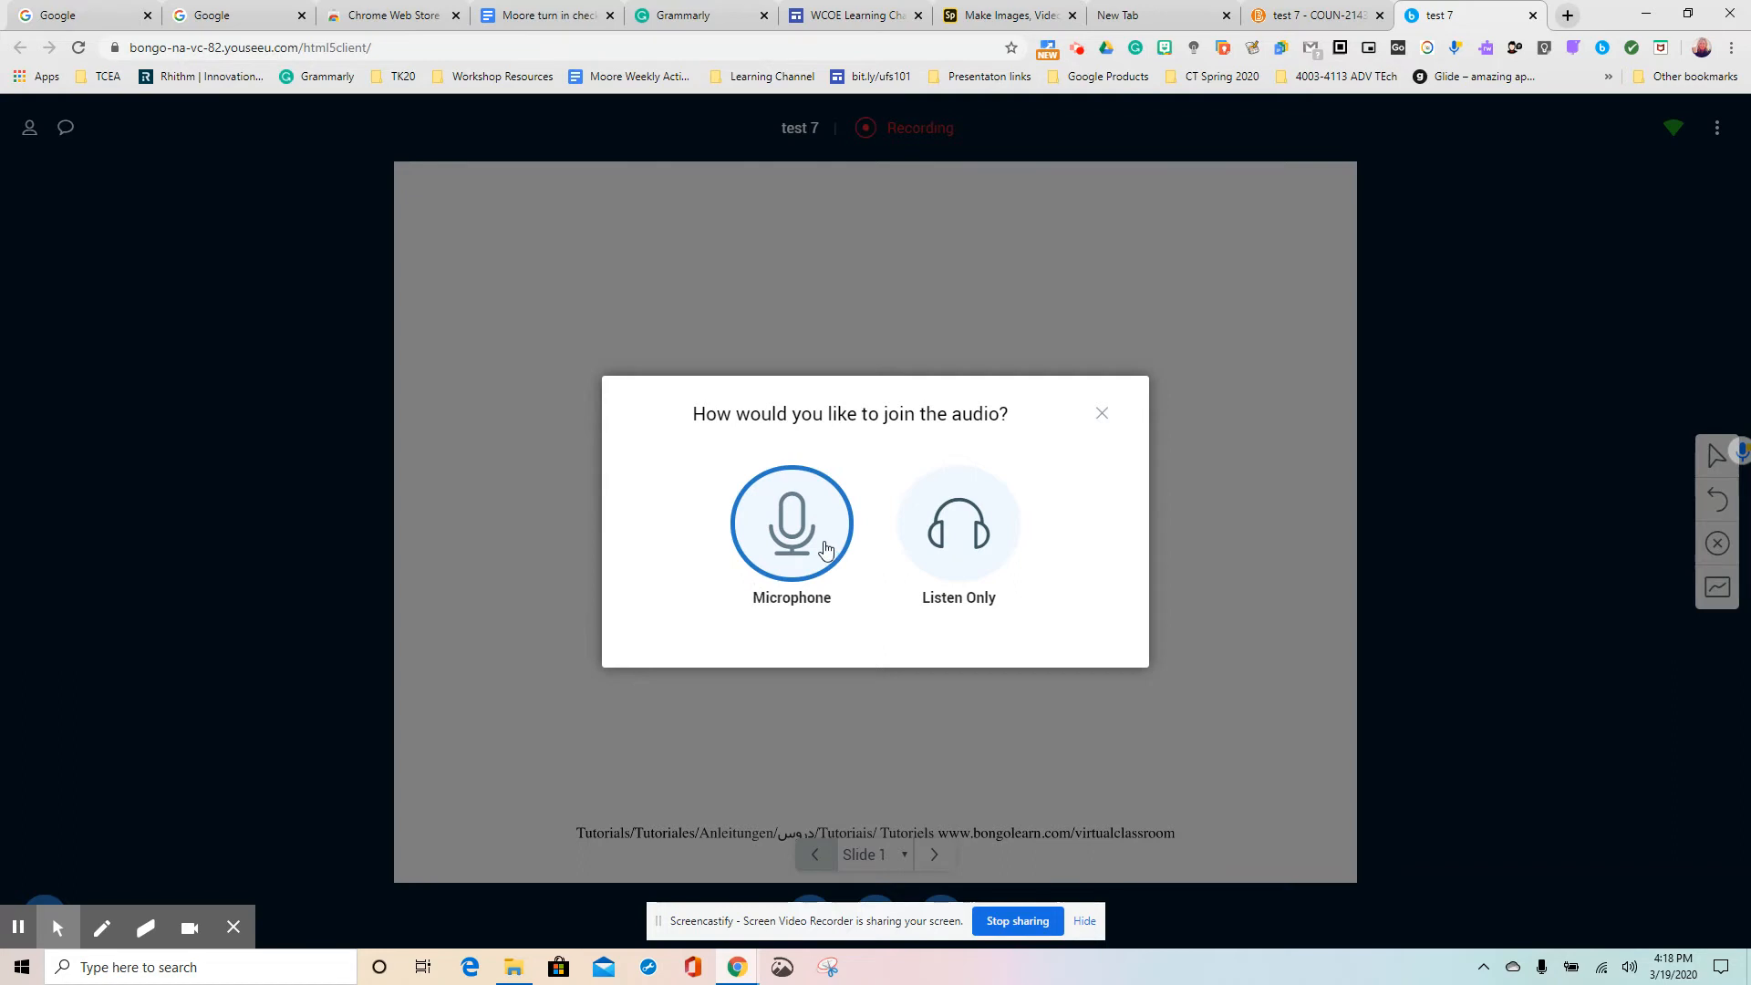
- Join the meeting audio by microphone, allowing microphone access and confirming that the echo test is audible
left_click(784, 512)
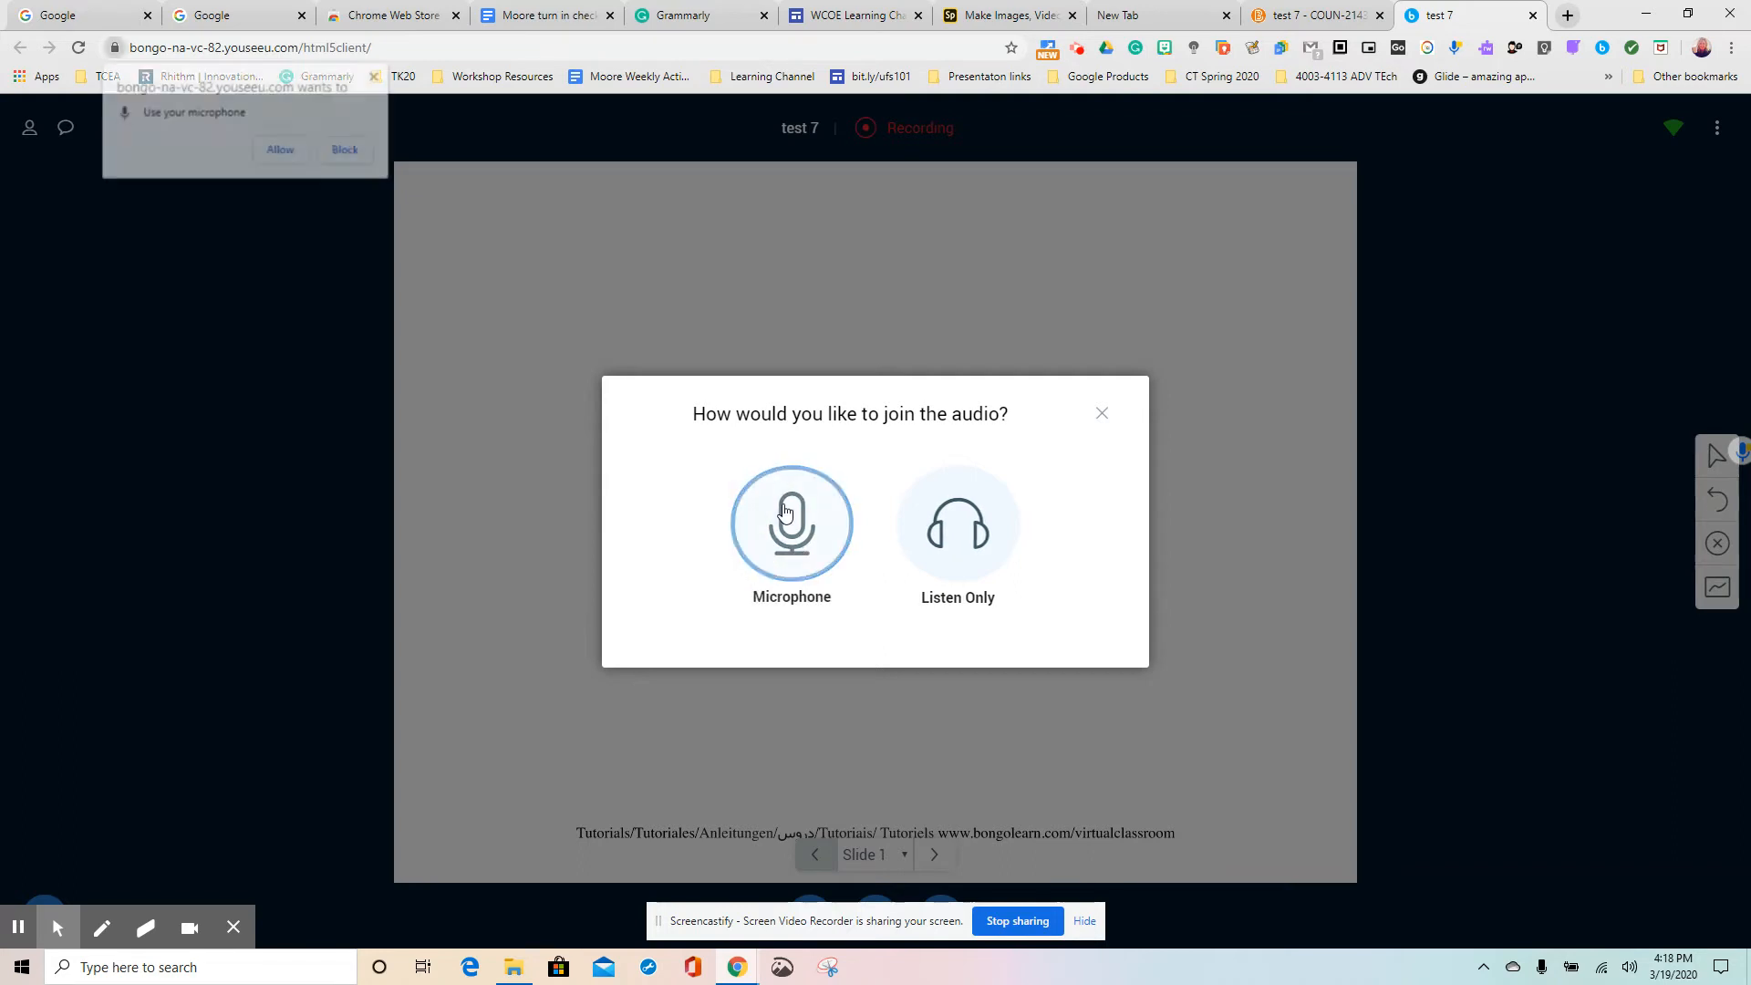
left_click(277, 150)
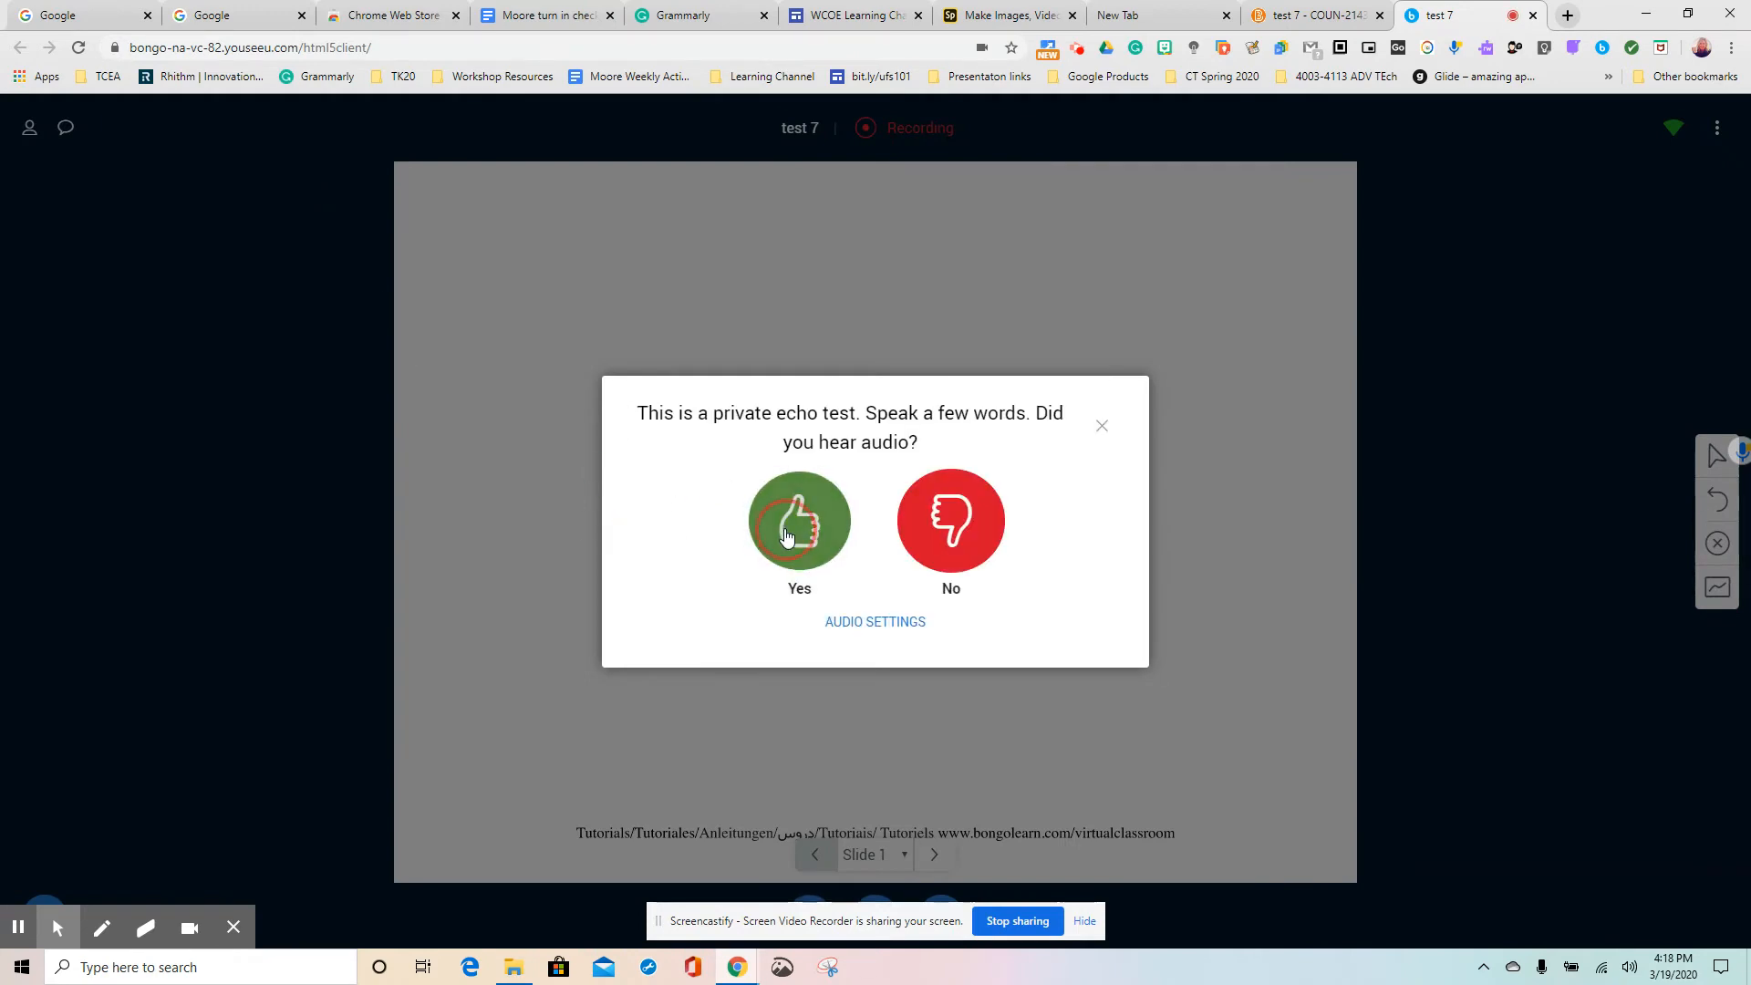
left_click(784, 536)
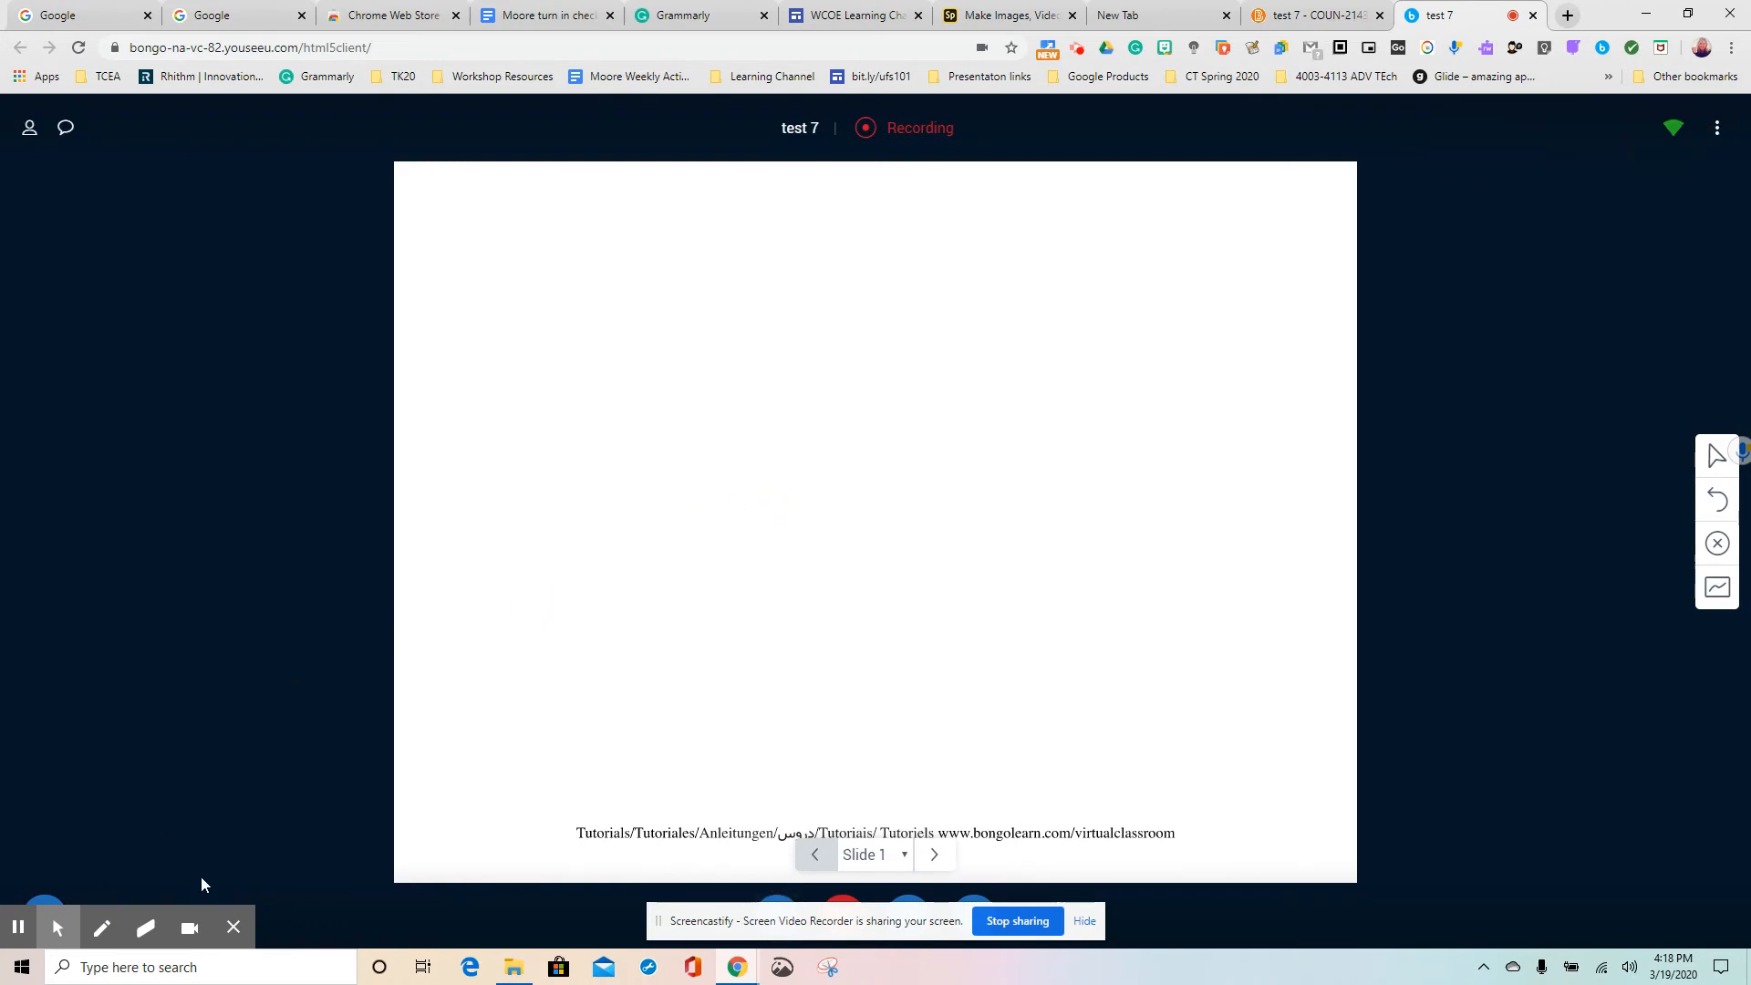
- Look at the available meeting actions and the poll types on offer, and leave the poll dialog without creating a poll
left_click(225, 928)
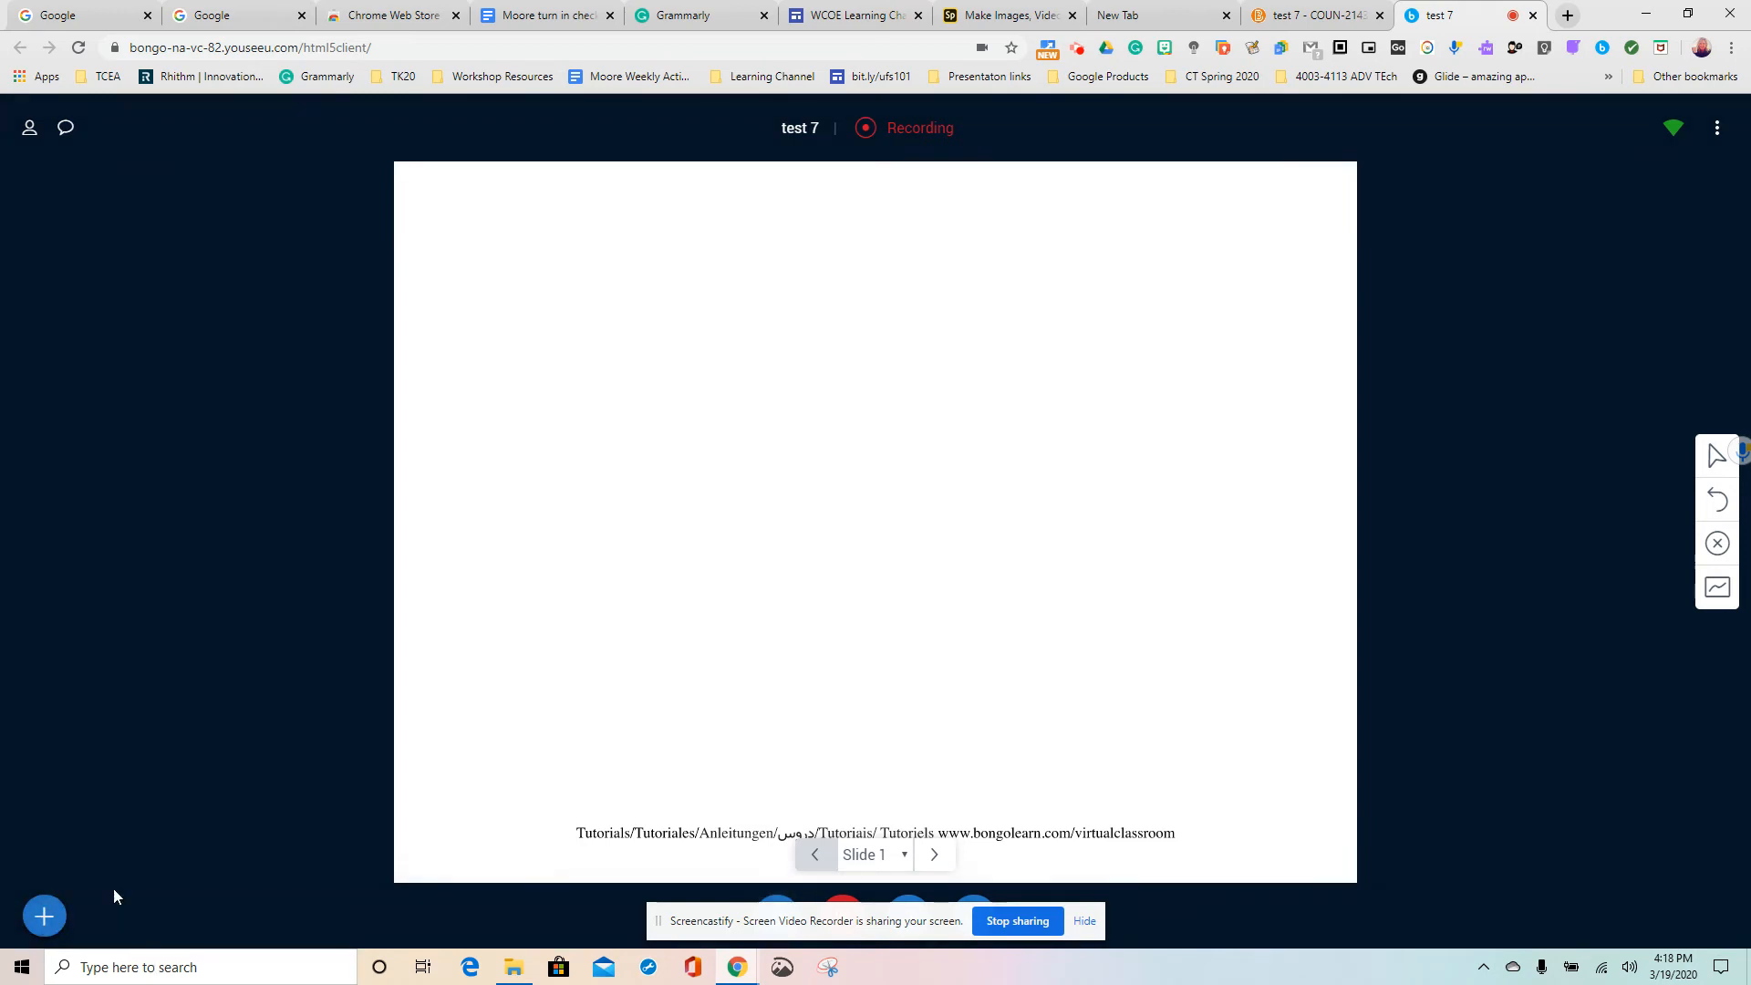
left_click(46, 915)
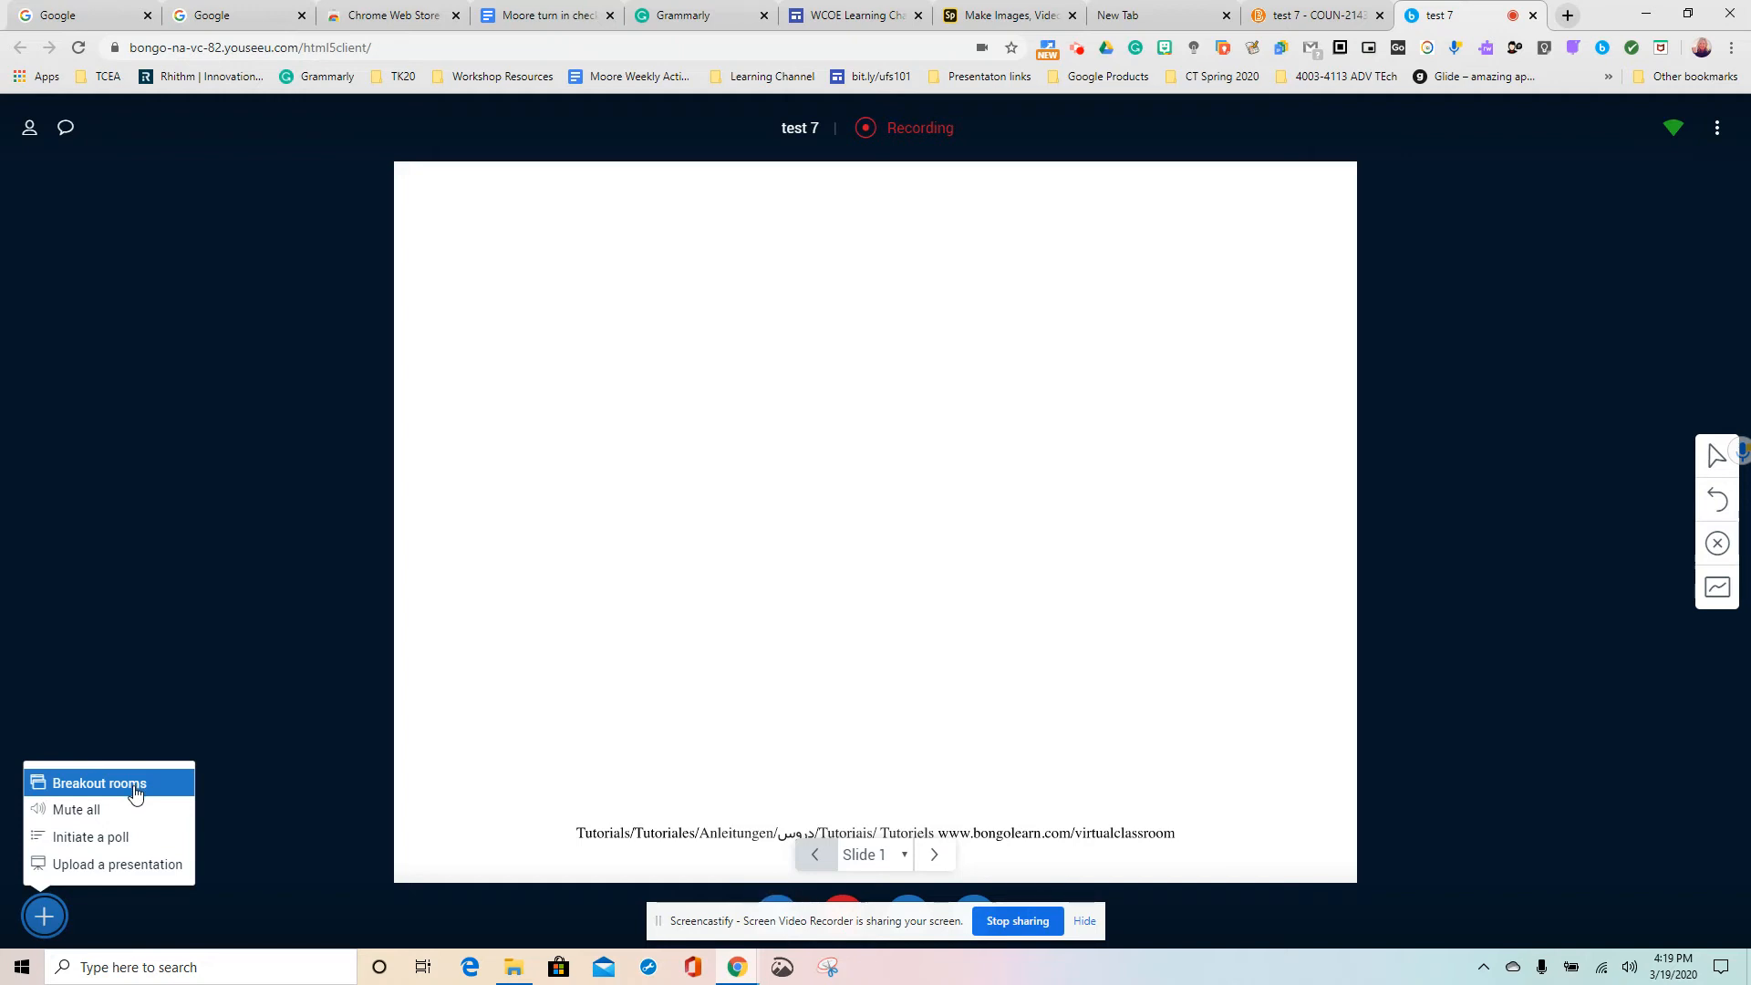
left_click(97, 837)
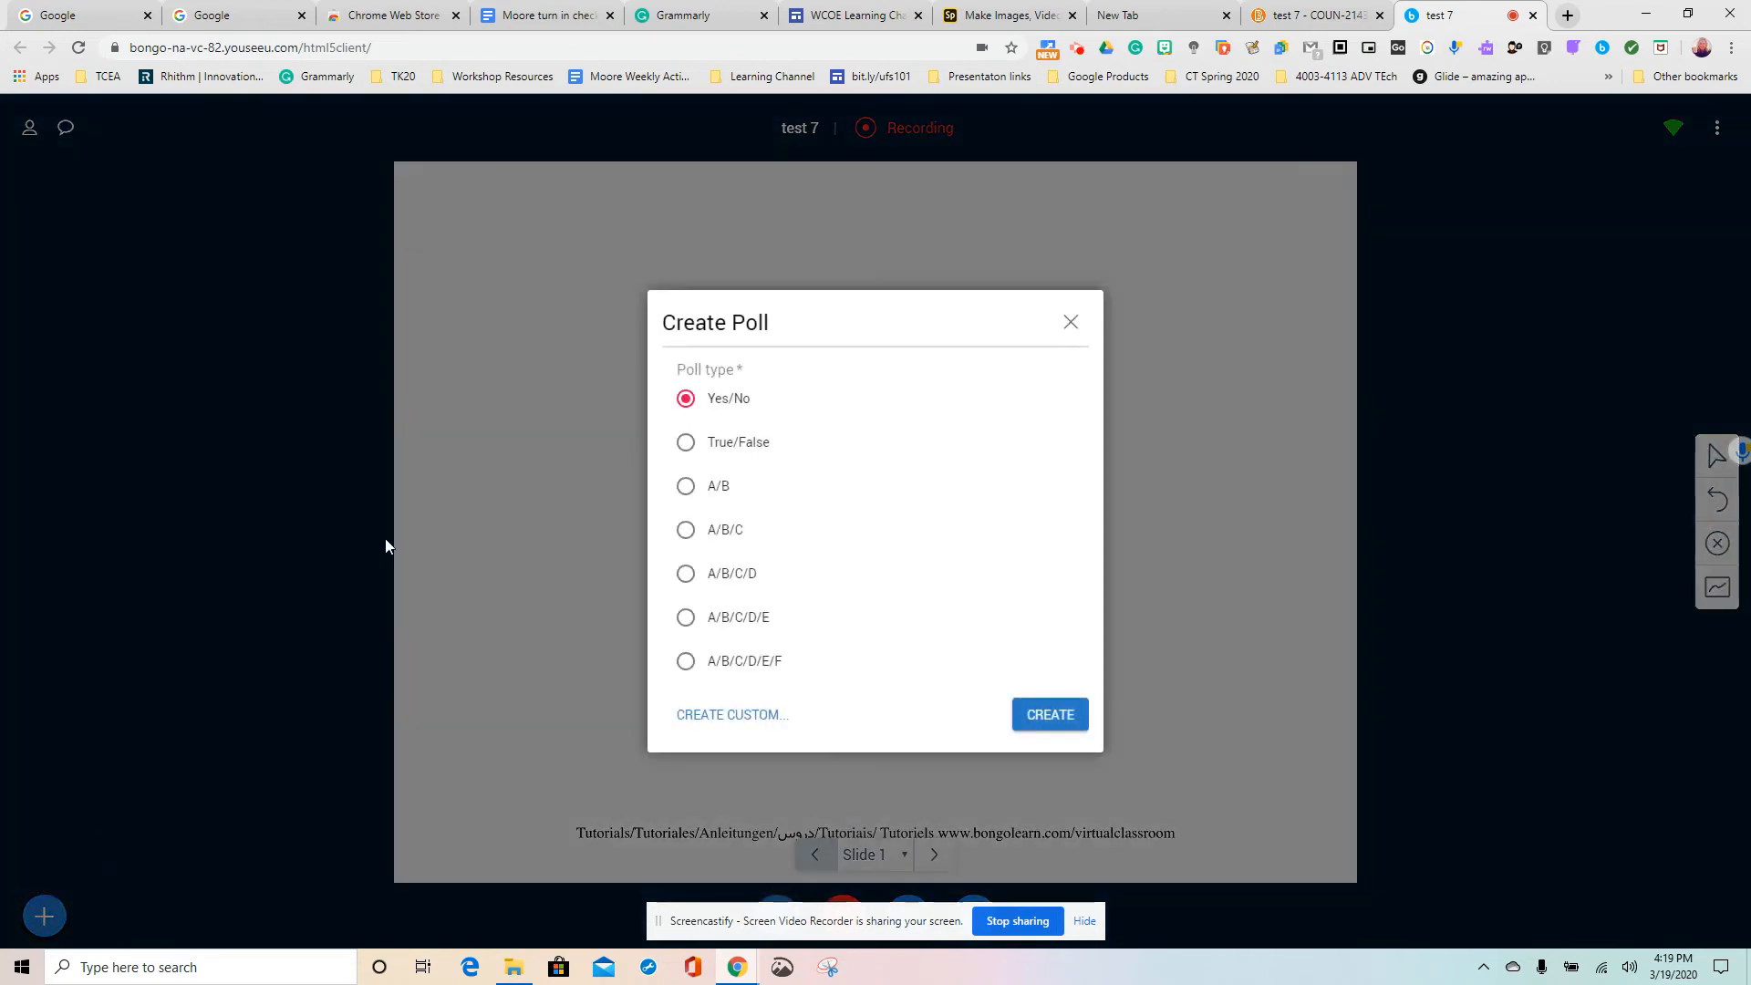
left_click(1071, 324)
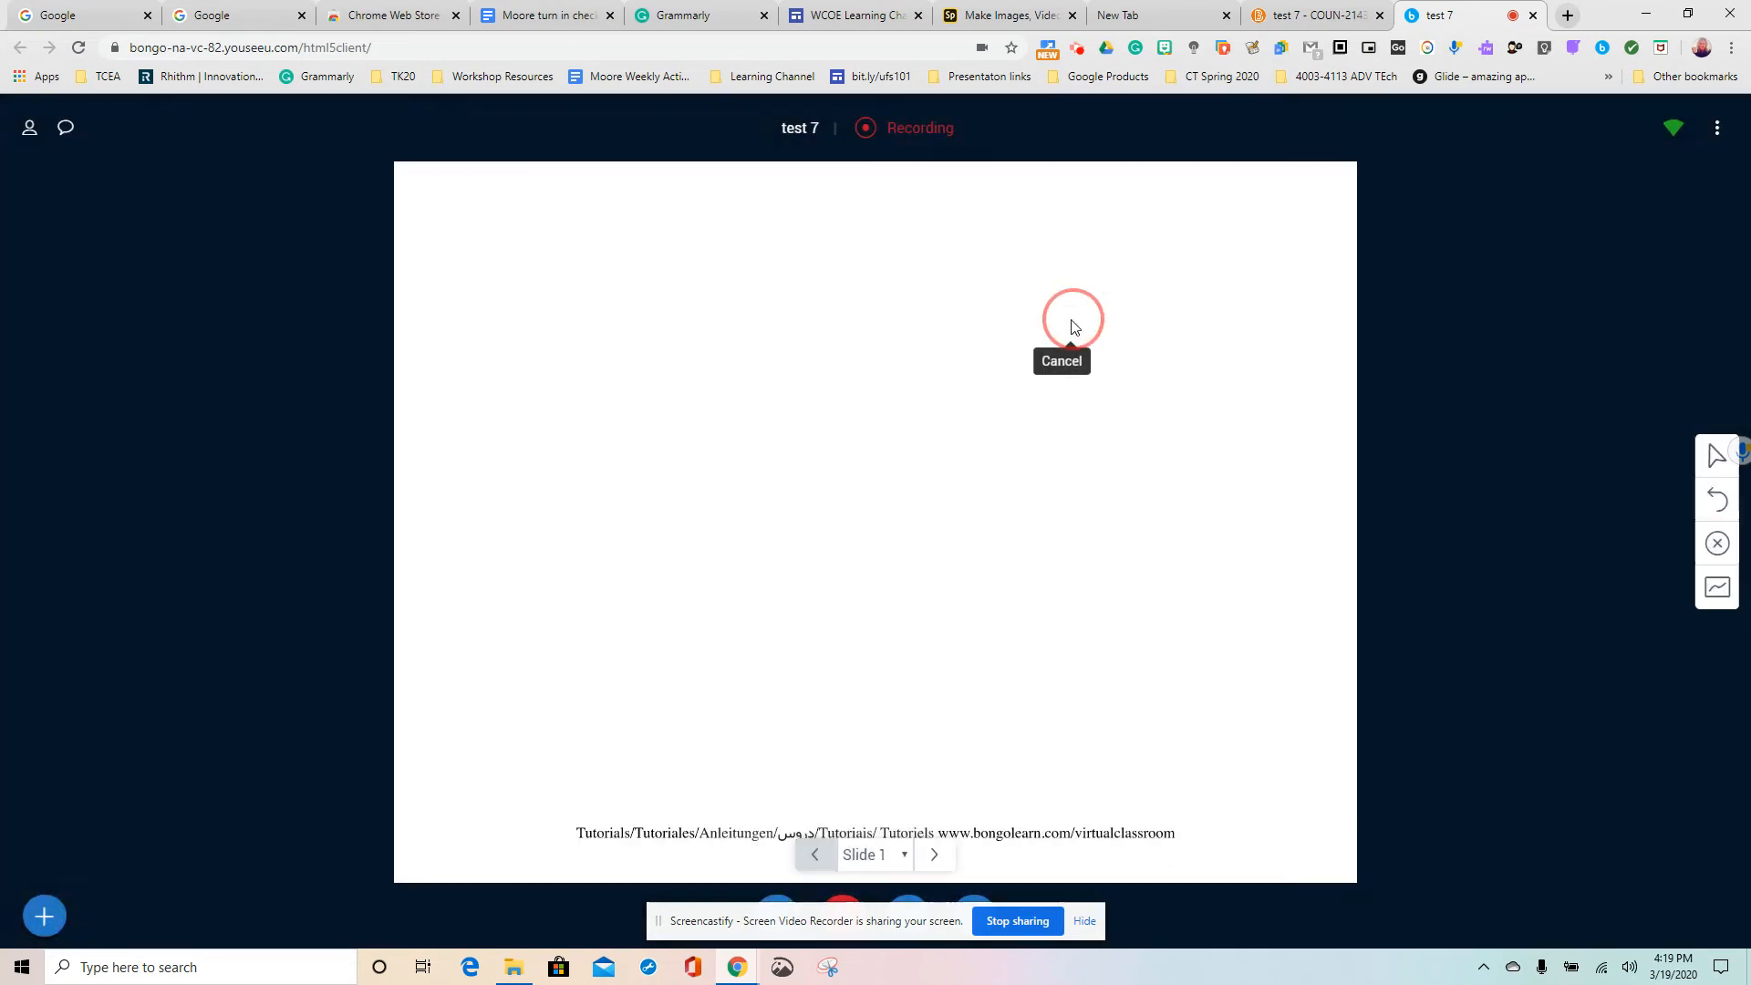
- Upload How To - Virtual Classroom.pdf from the Pictures folder as the meeting presentation, start it, and hide the screen-sharing notice
left_click(43, 930)
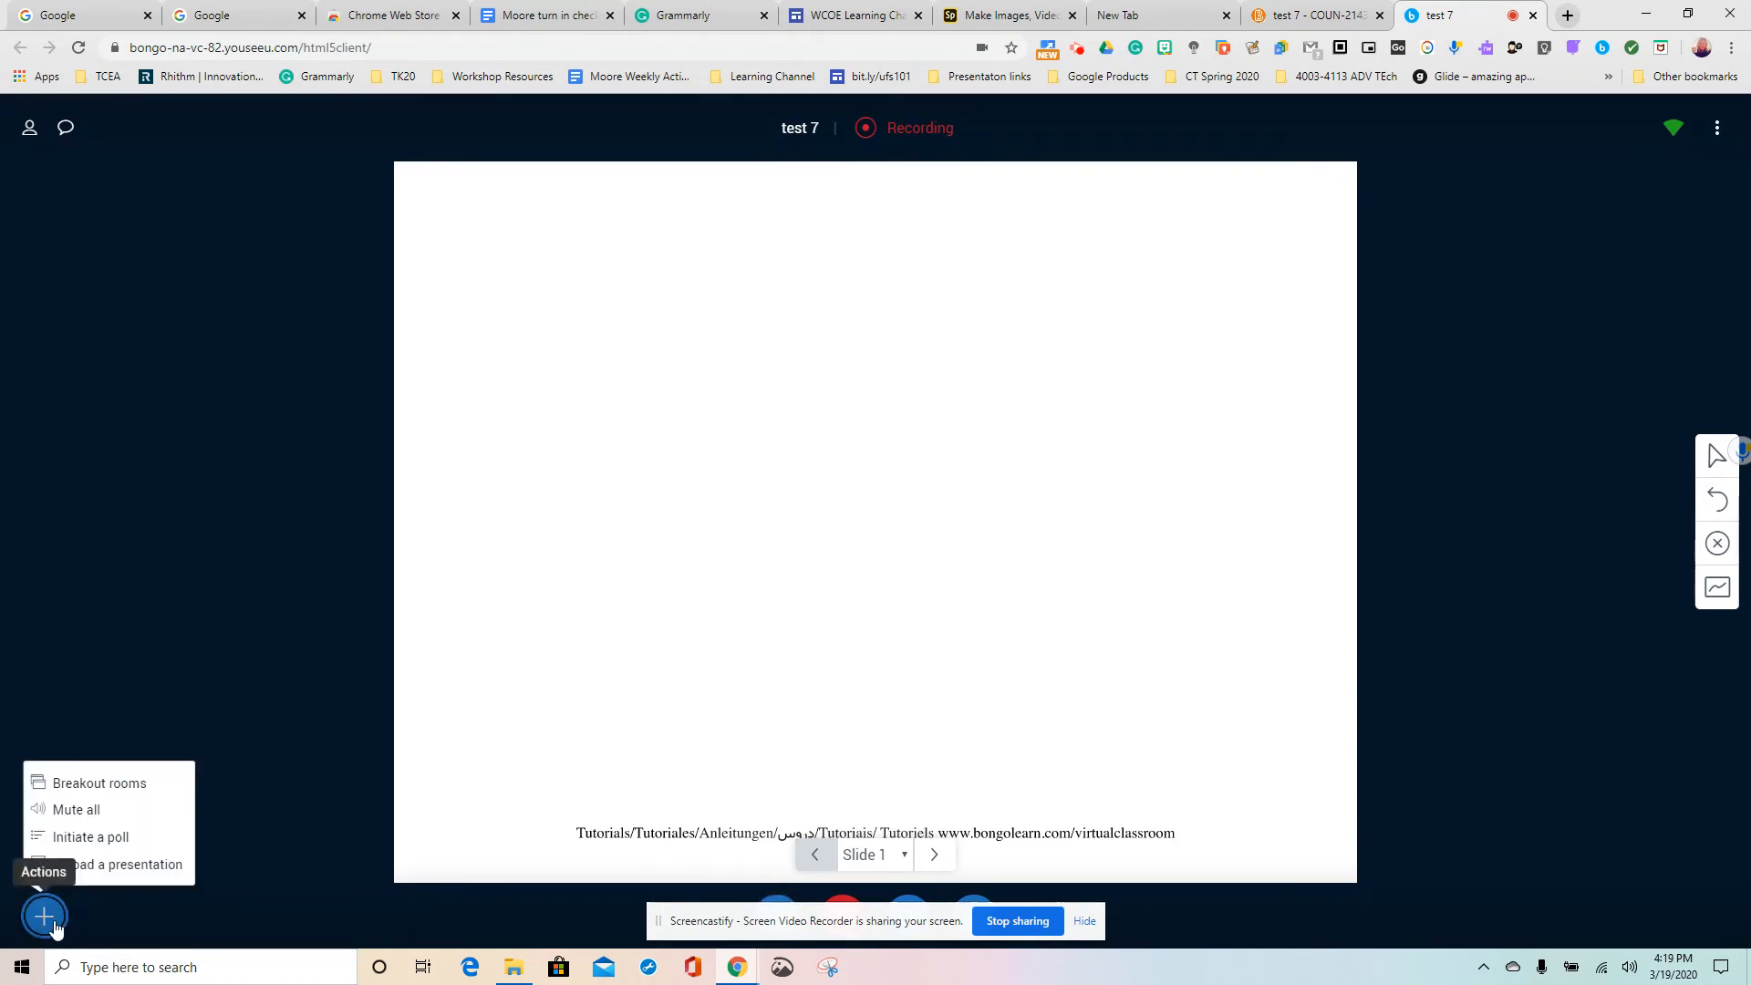
left_click(121, 867)
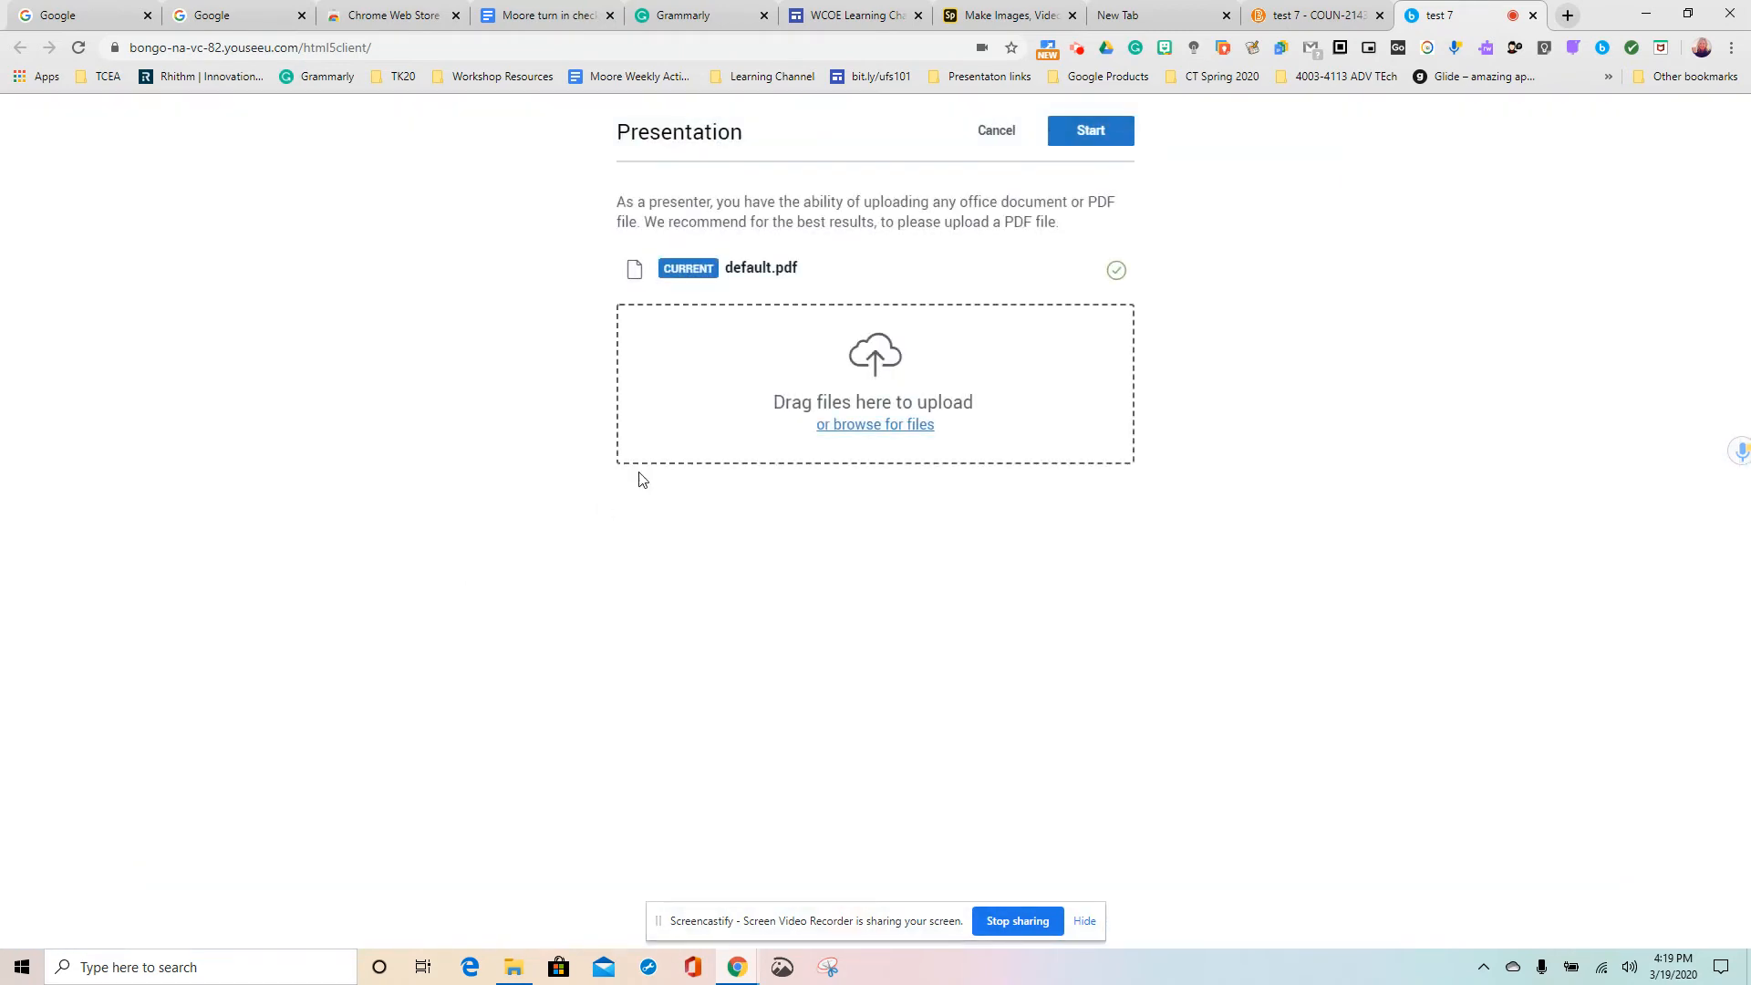
left_click(867, 344)
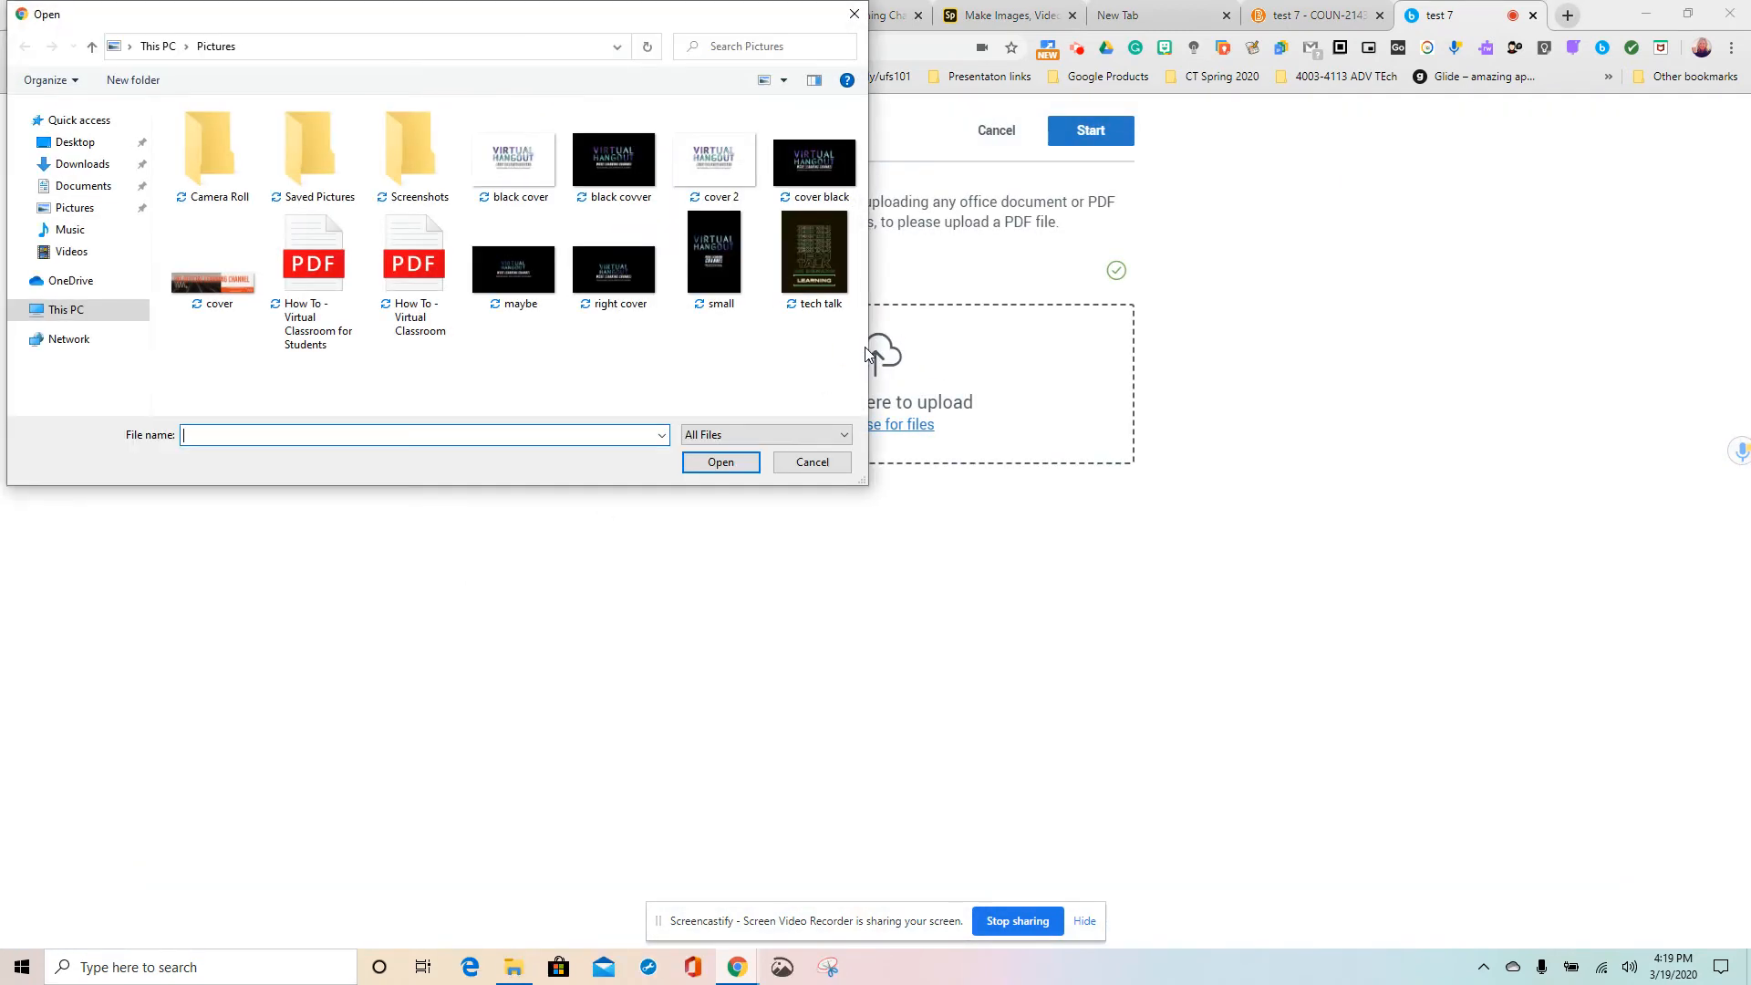
left_click(395, 264)
left_click(719, 461)
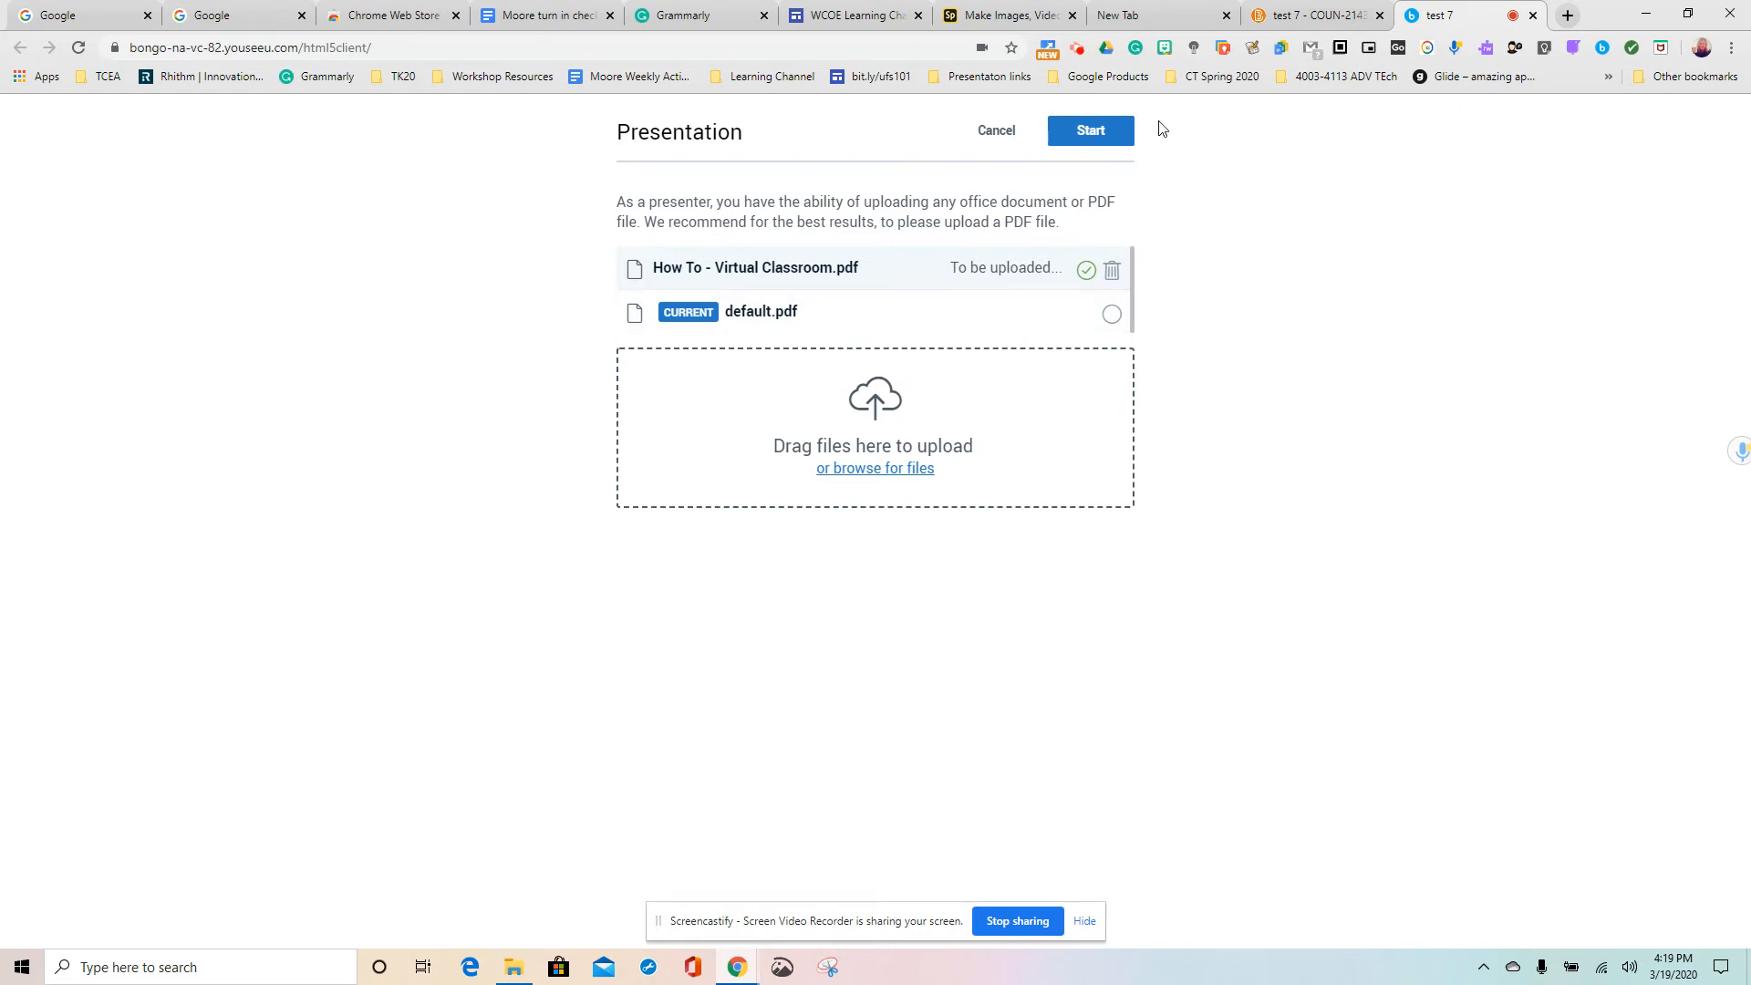
left_click(1095, 138)
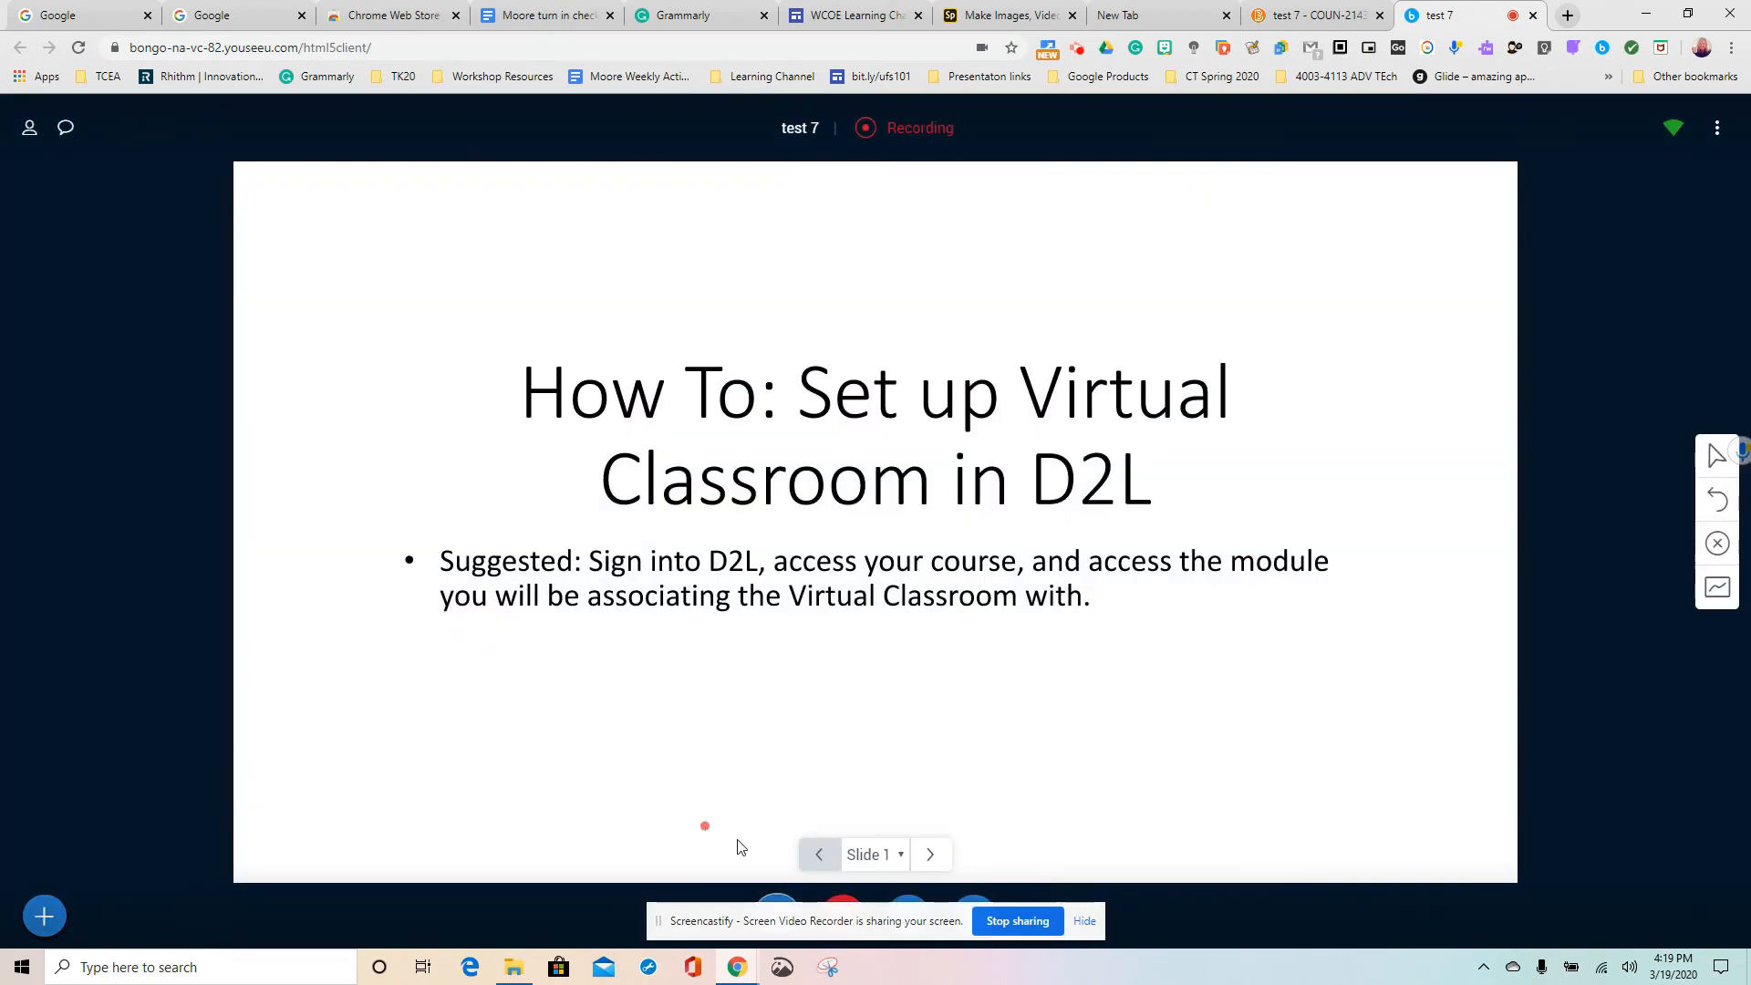
left_click(1085, 922)
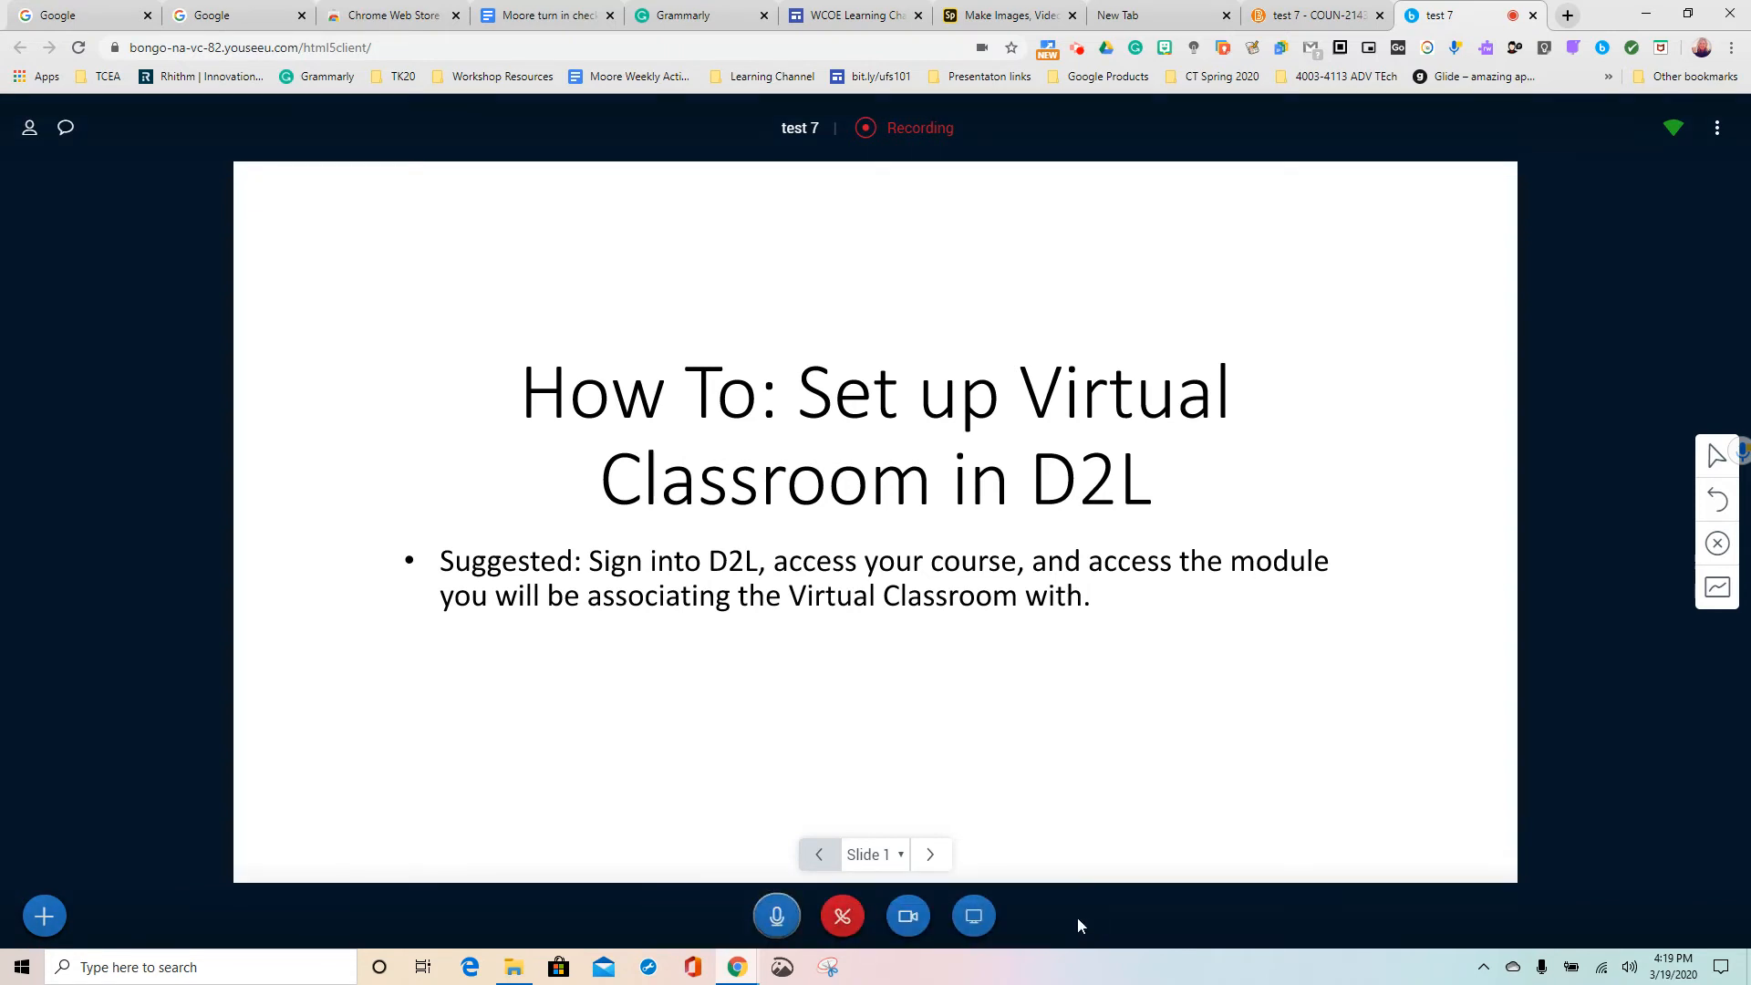